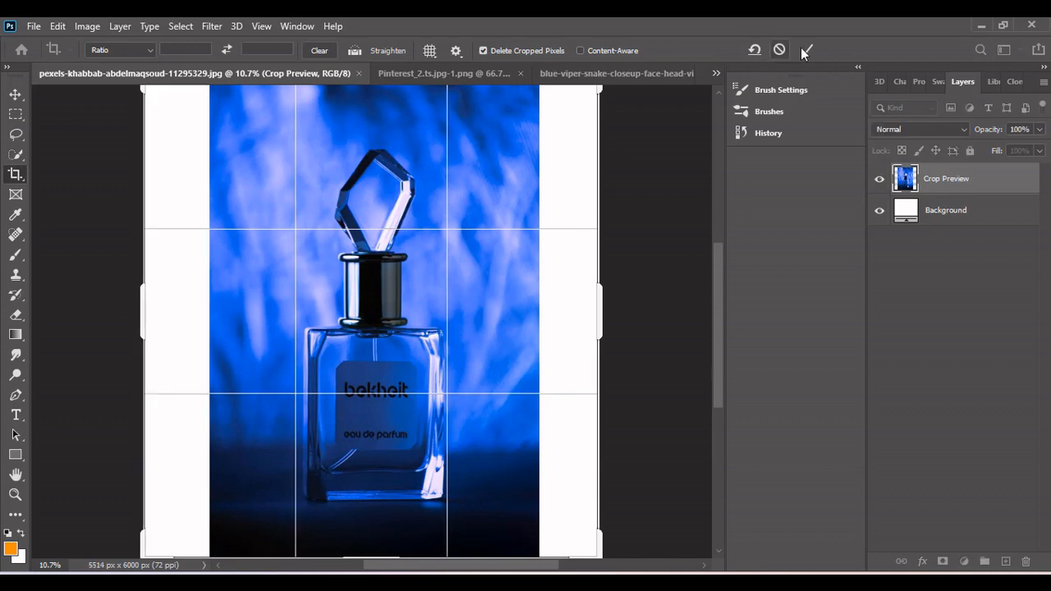
Extend the canvas on both sides of the perfume image to a width of about 5570 px using a content-aware crop fill
click(808, 50)
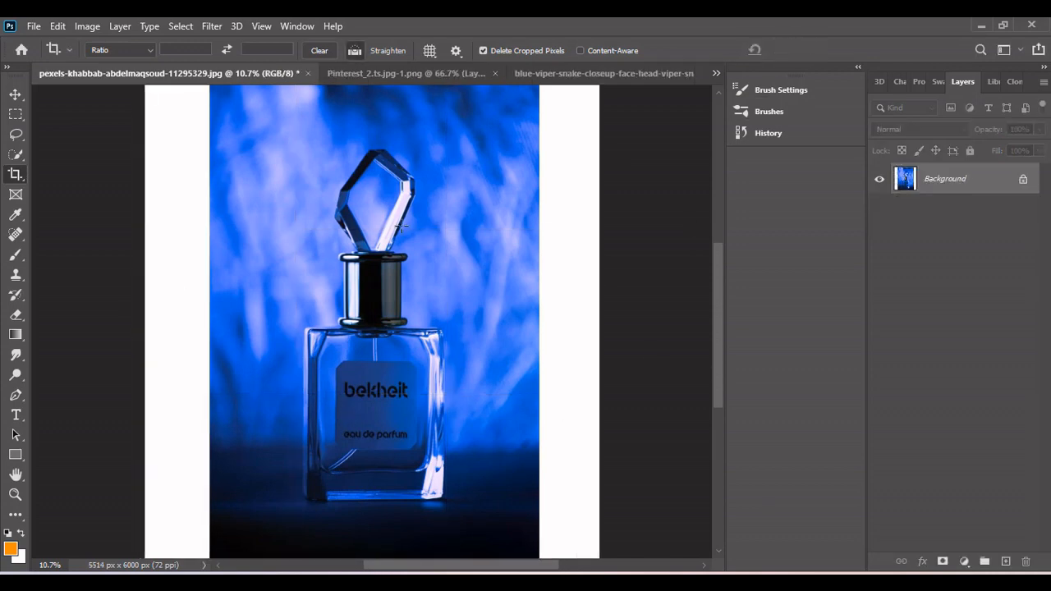
key(ctrl+z)
click(590, 49)
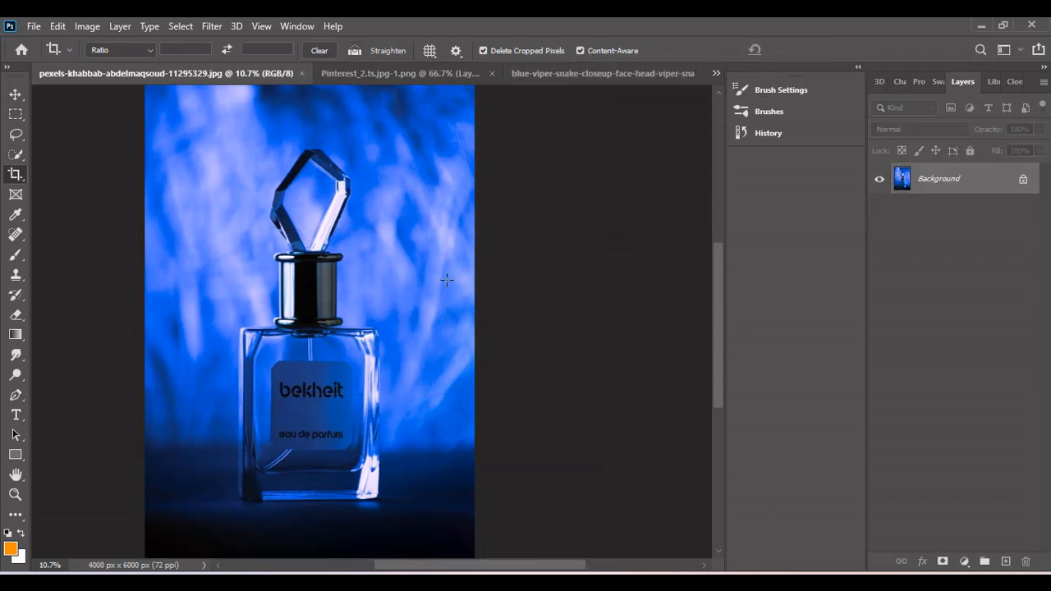
drag(475, 296, 496, 296)
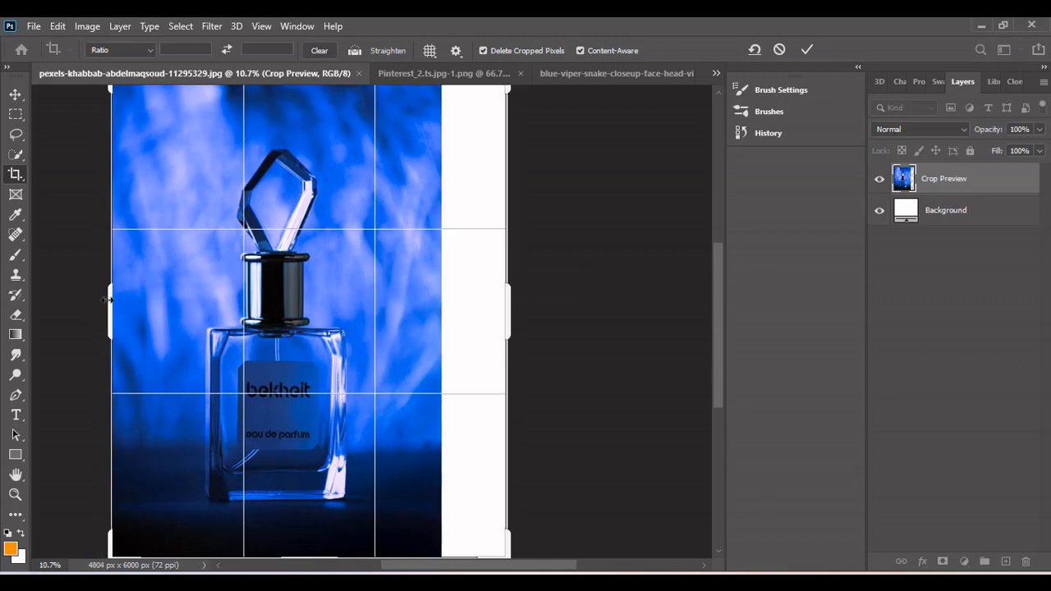
drag(108, 300, 77, 298)
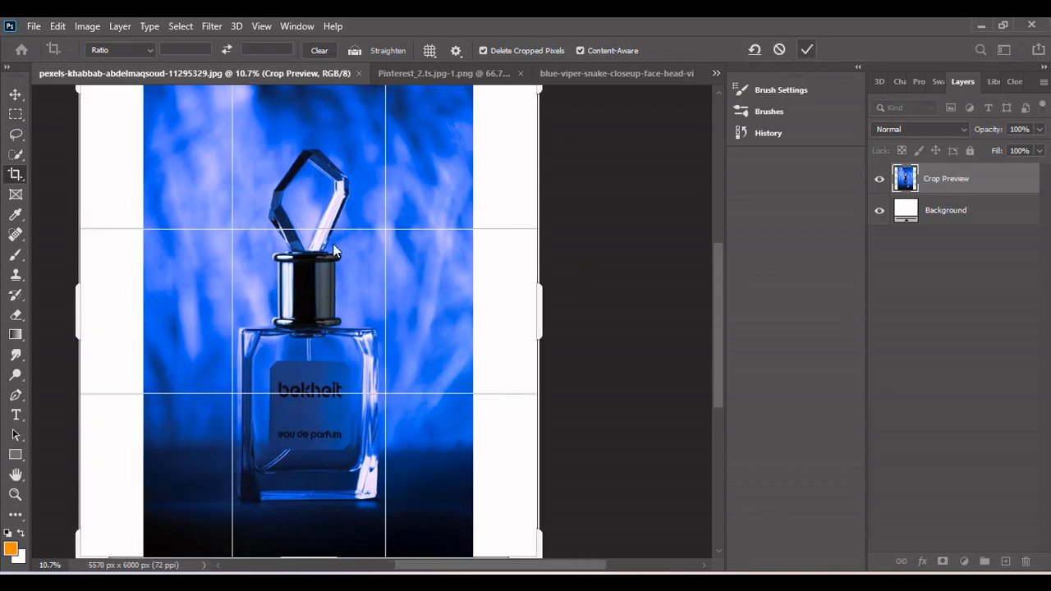
key(Return)
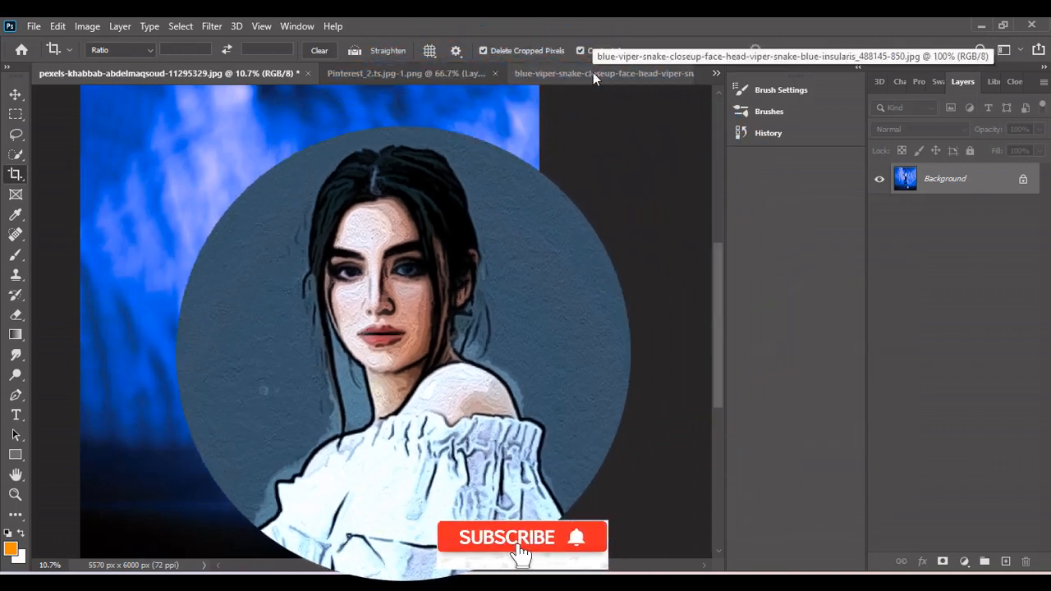
click(409, 73)
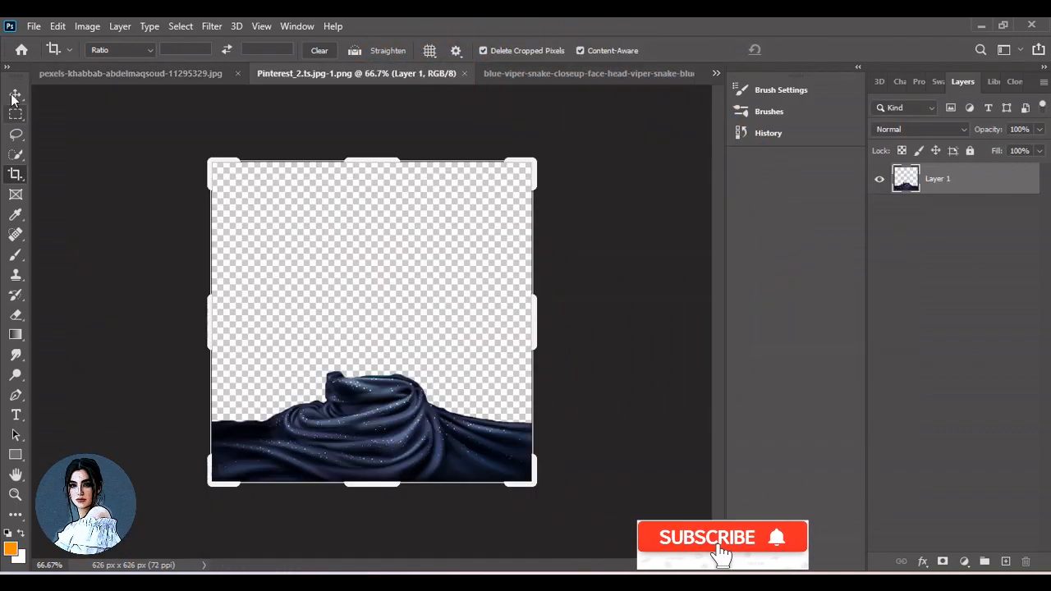
key(v)
drag(355, 423, 301, 411)
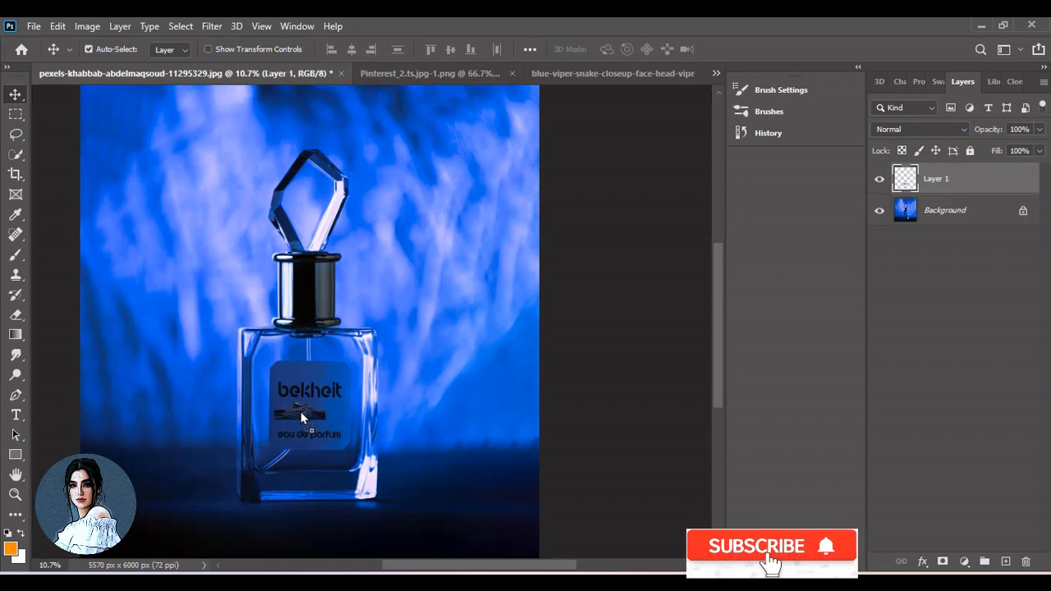
key(ctrl+z)
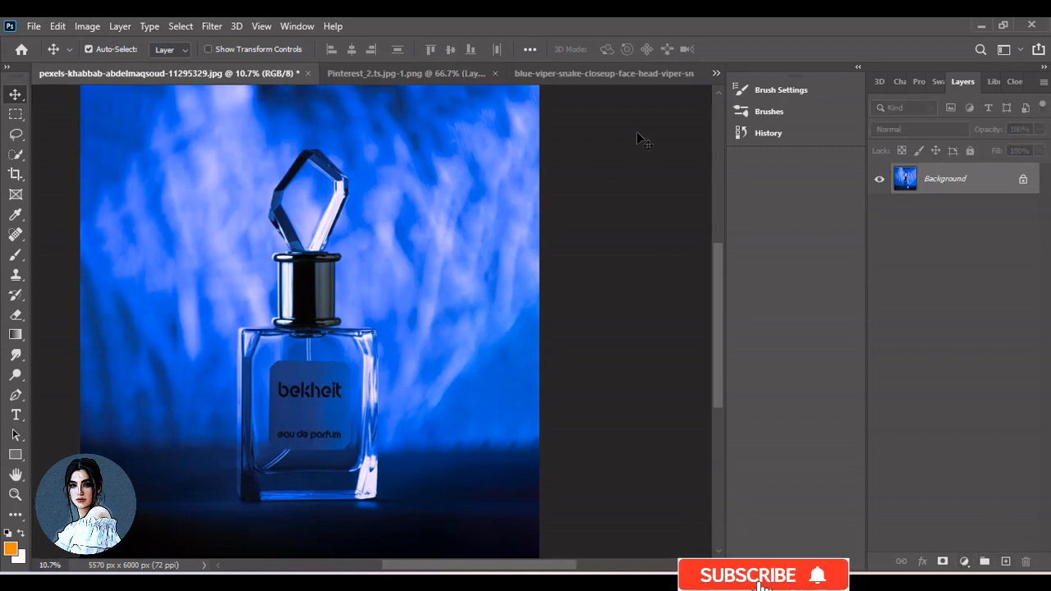
Select the perfume bottle including the inside of its stopper and copy it to a new layer
click(964, 564)
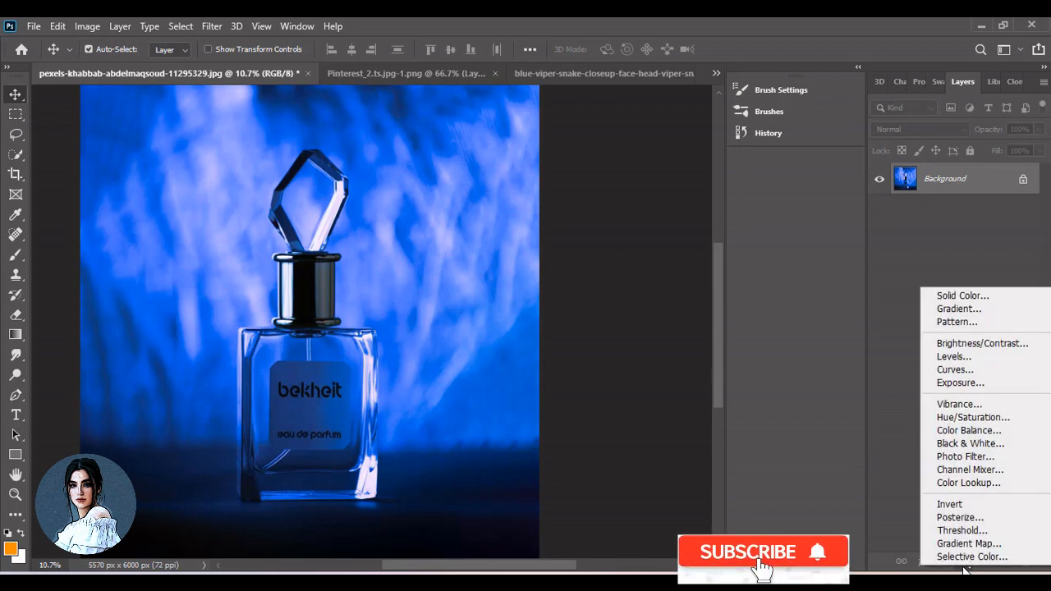
click(176, 32)
click(176, 30)
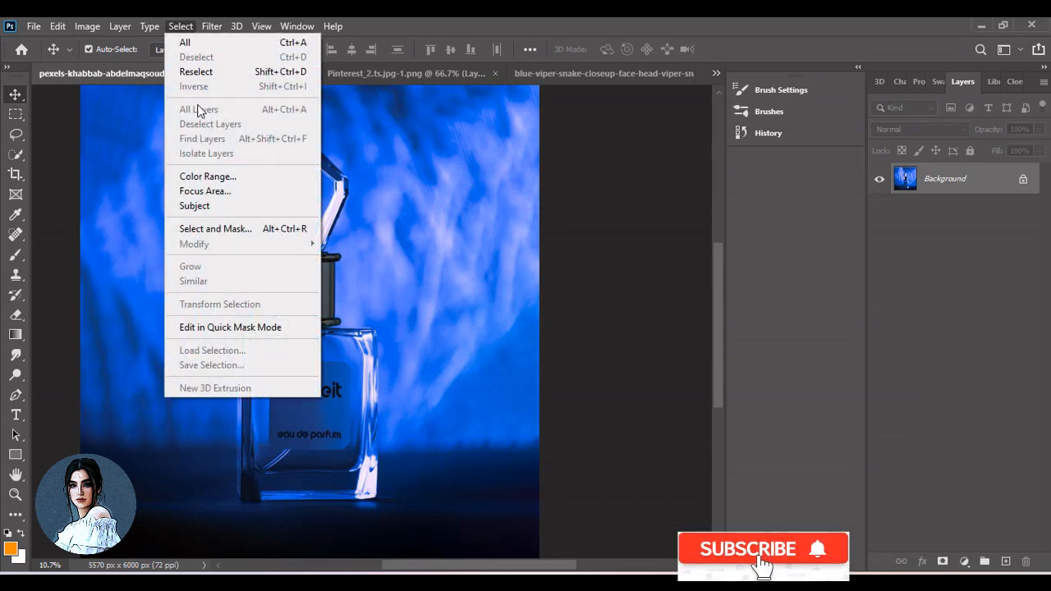
click(188, 204)
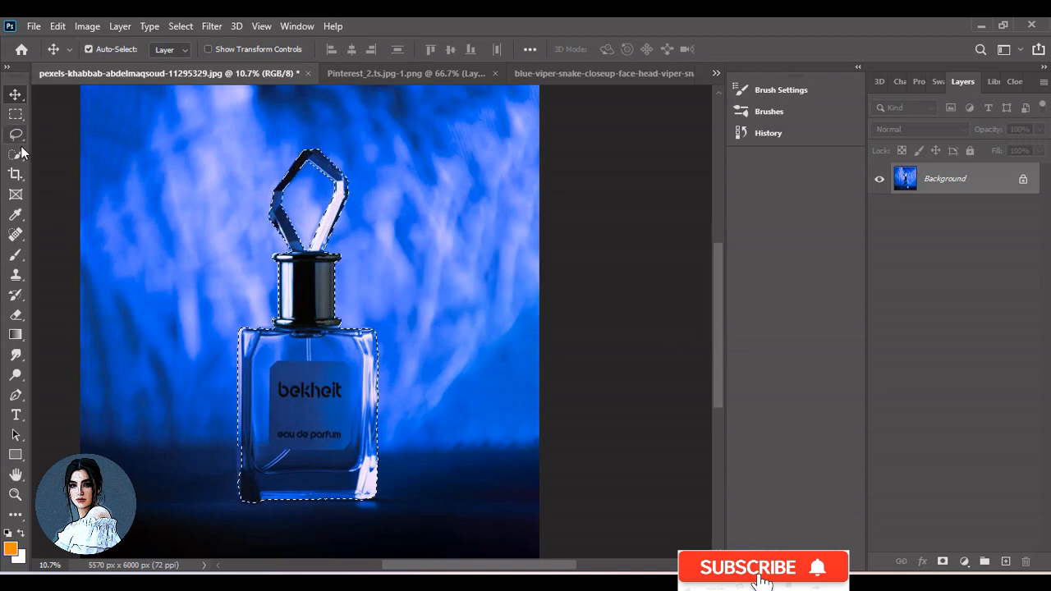
key(w)
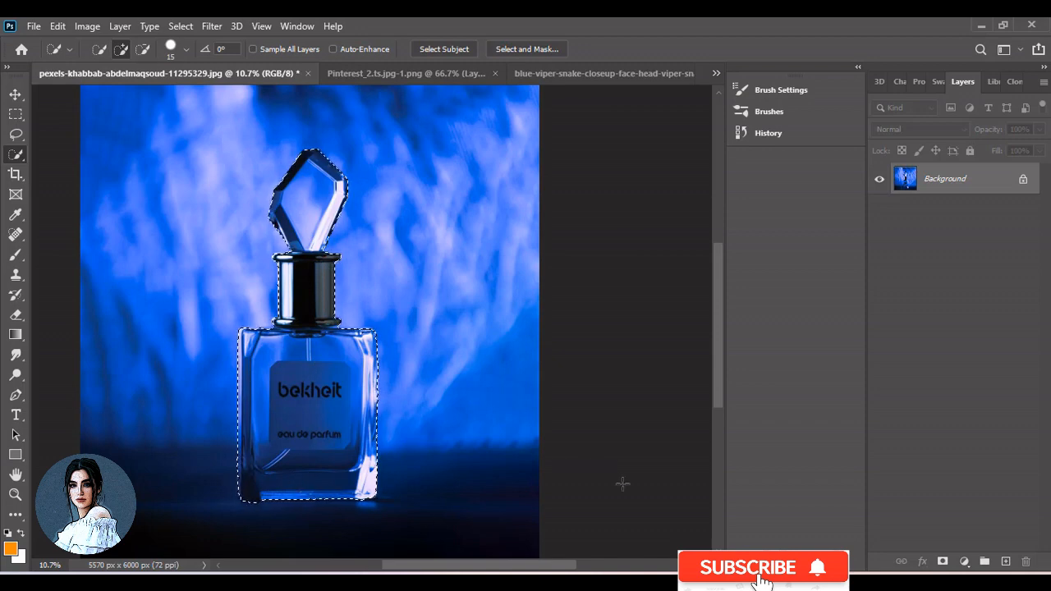
key(ctrl+j)
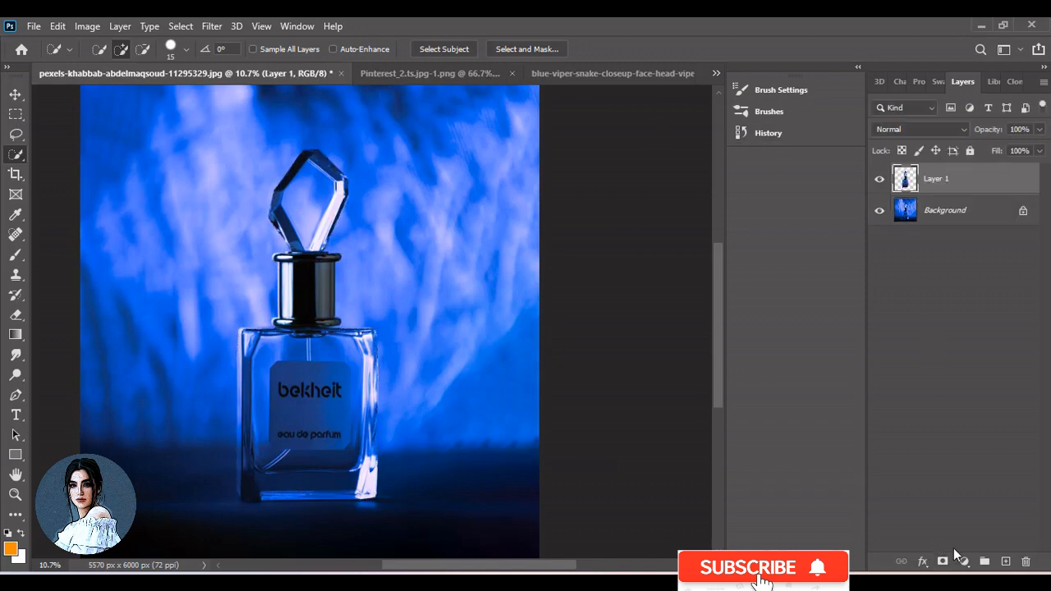
Add a Color Lookup adjustment directly above the background and apply the Moonlight.3DL LUT
click(934, 207)
click(964, 562)
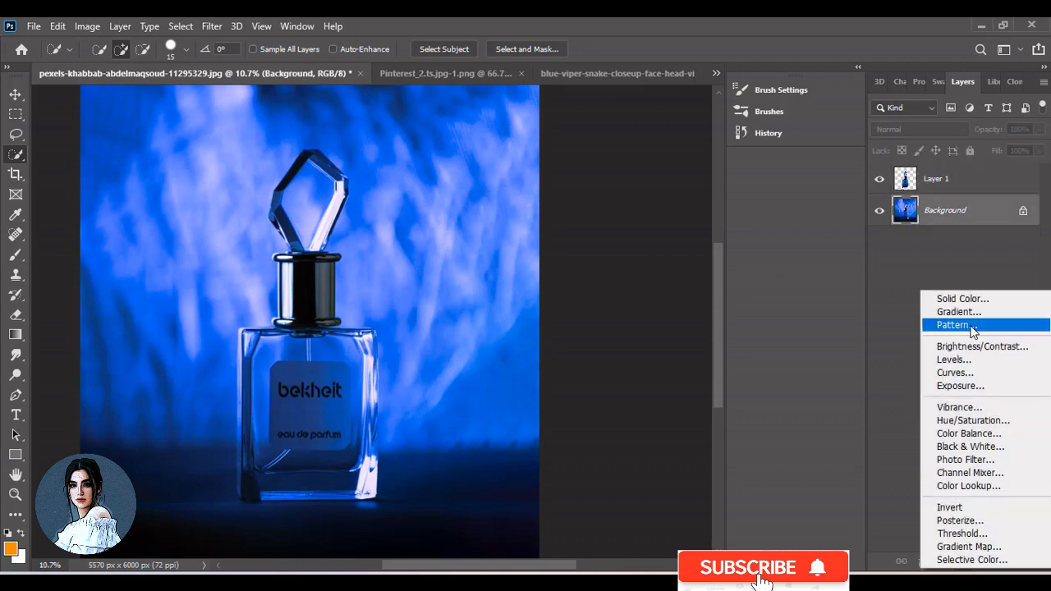
click(969, 485)
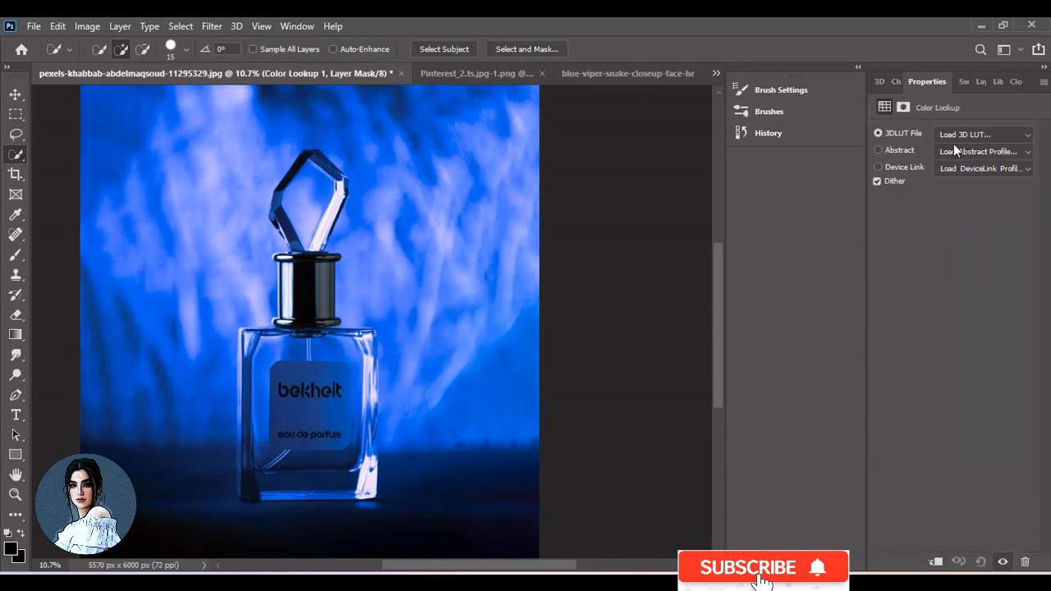
click(954, 140)
click(873, 505)
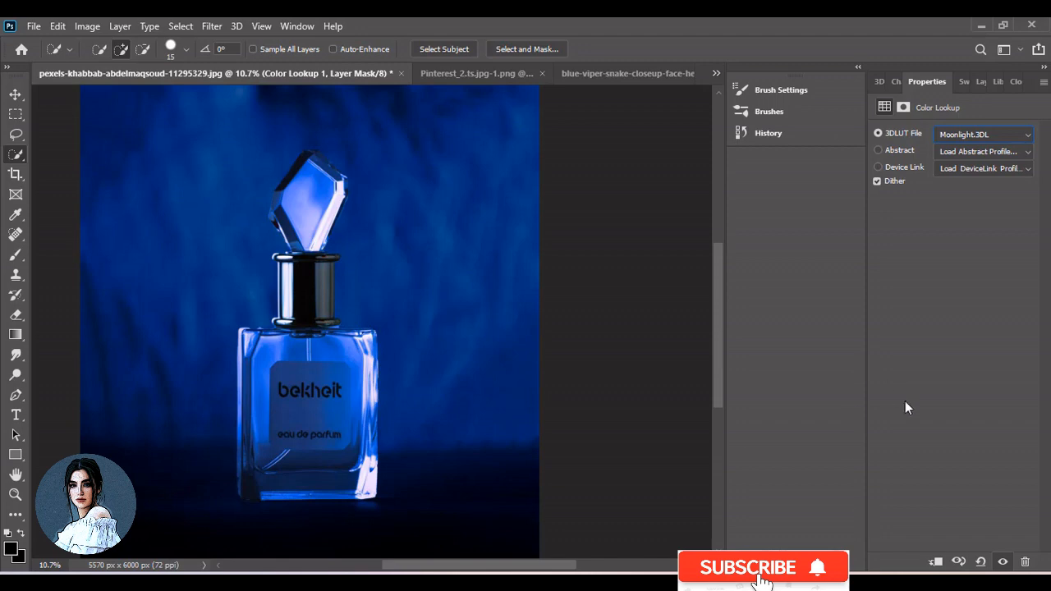
Add a Brightness/Contrast adjustment above the Color Lookup with brightness -150 and contrast 59
click(981, 82)
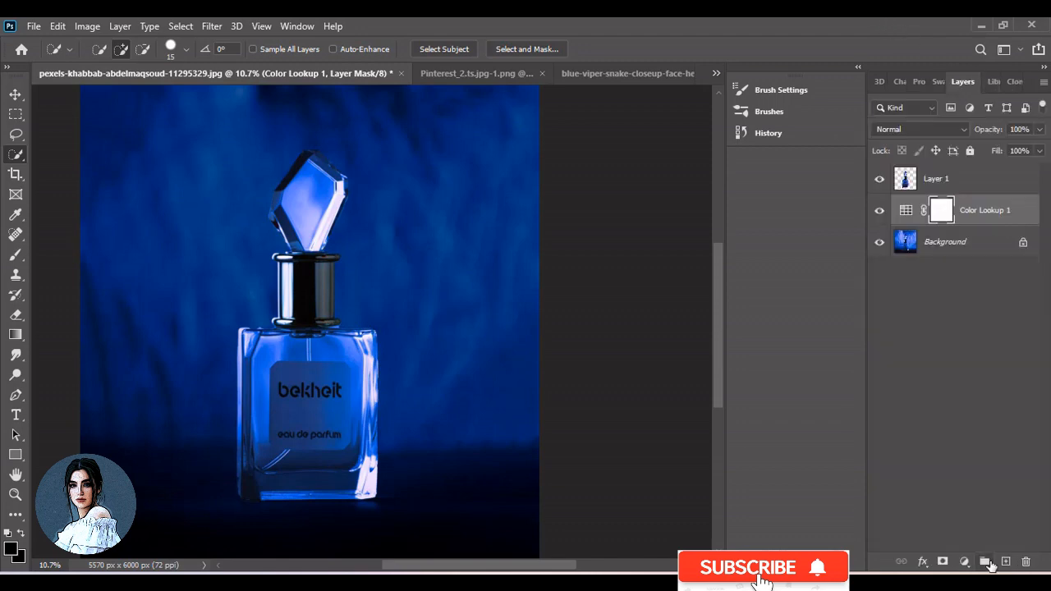
click(964, 562)
click(1007, 342)
drag(932, 174, 998, 203)
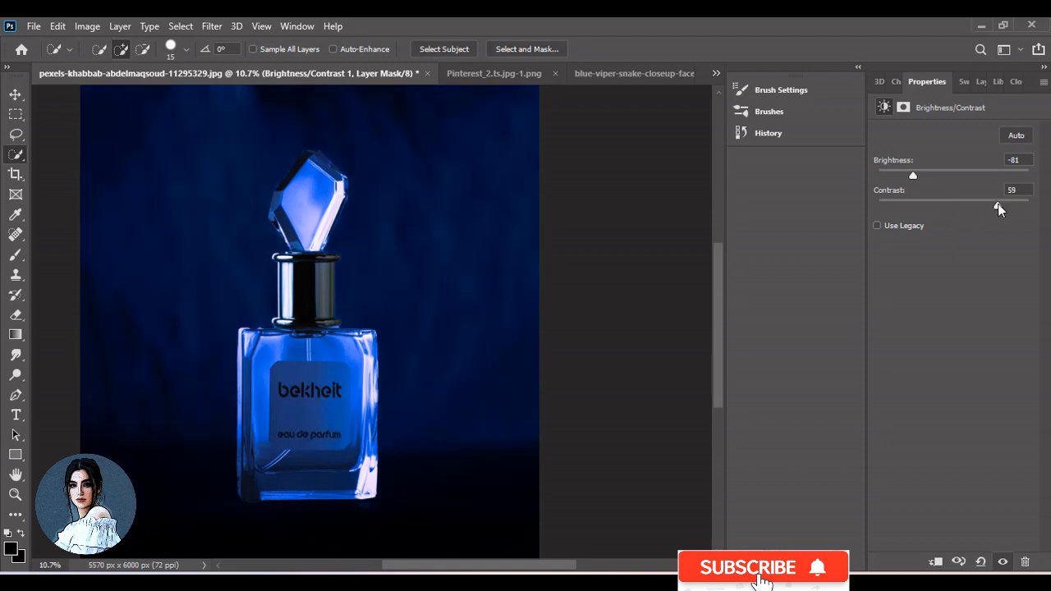
drag(901, 175, 856, 174)
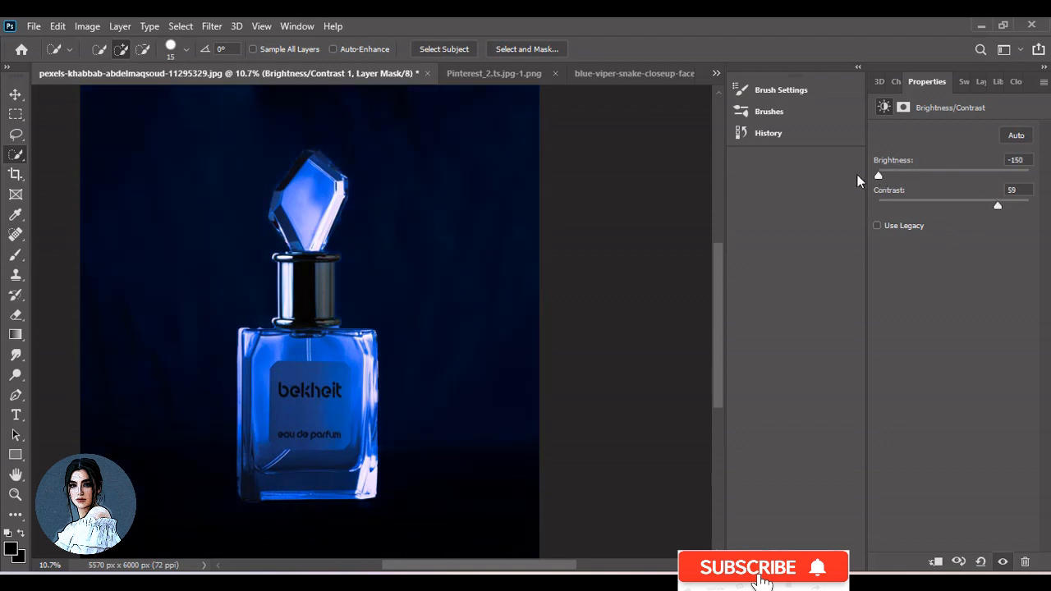
click(995, 84)
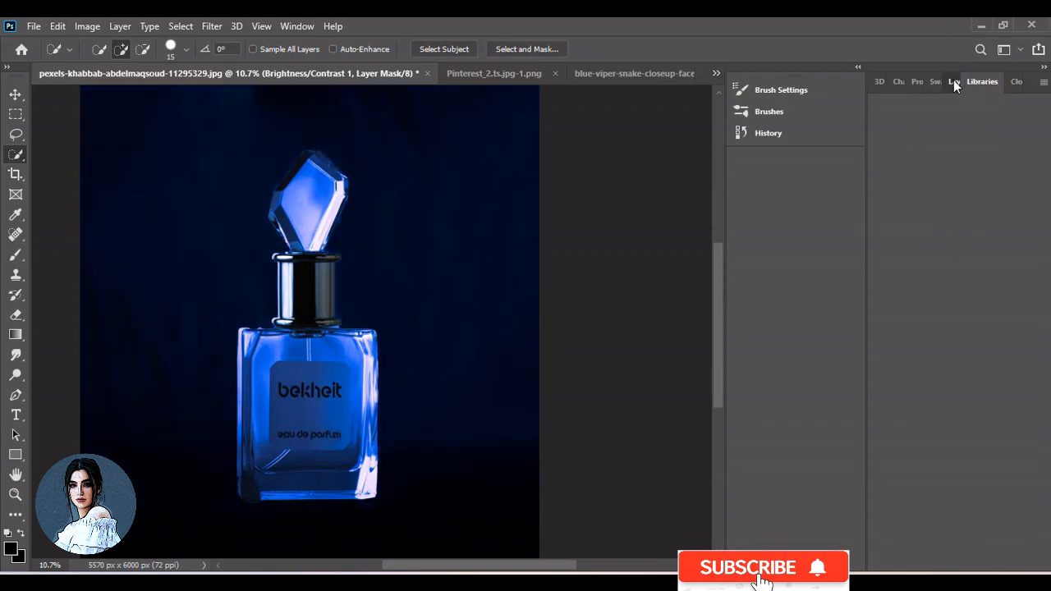
click(954, 79)
Bring the draped fabric into the perfume document, scale it across the canvas bottom, and stack its layer beneath the bottle
click(897, 183)
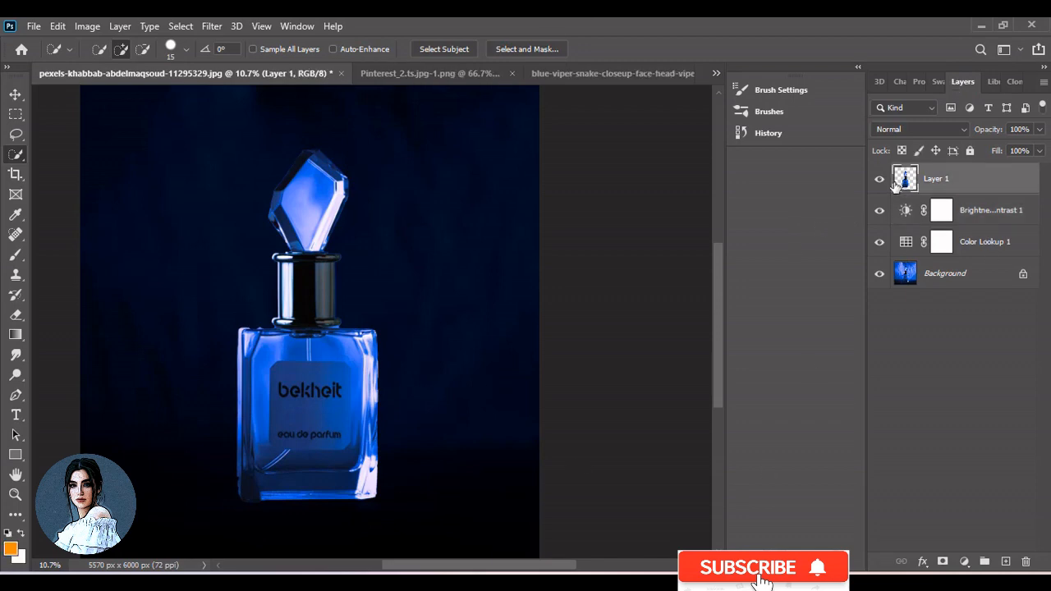
click(428, 73)
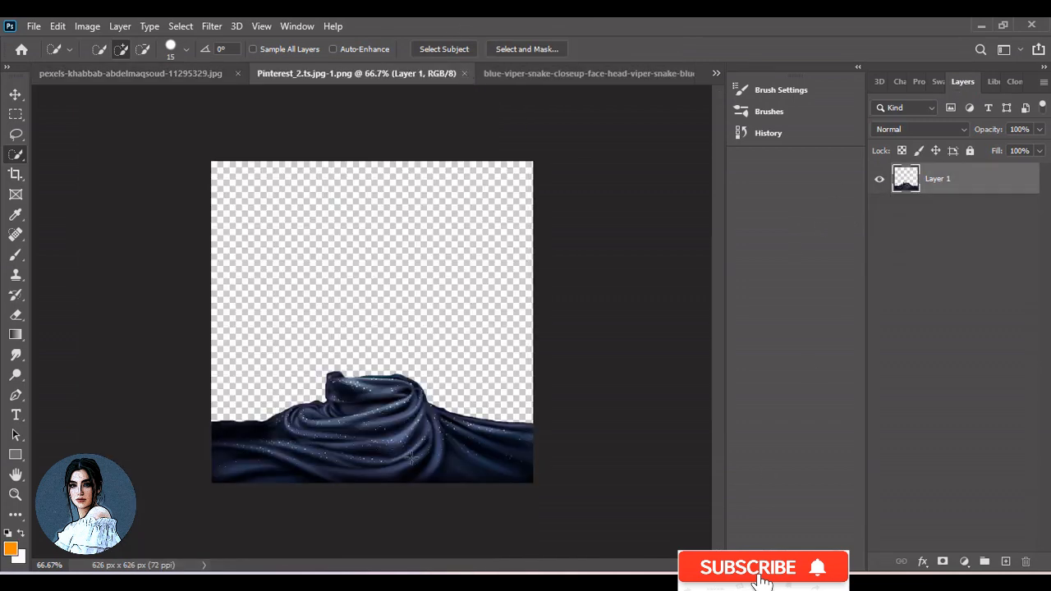
key(v)
drag(179, 72, 481, 166)
key(ctrl+t)
drag(455, 339, 428, 503)
drag(501, 444, 534, 411)
click(763, 51)
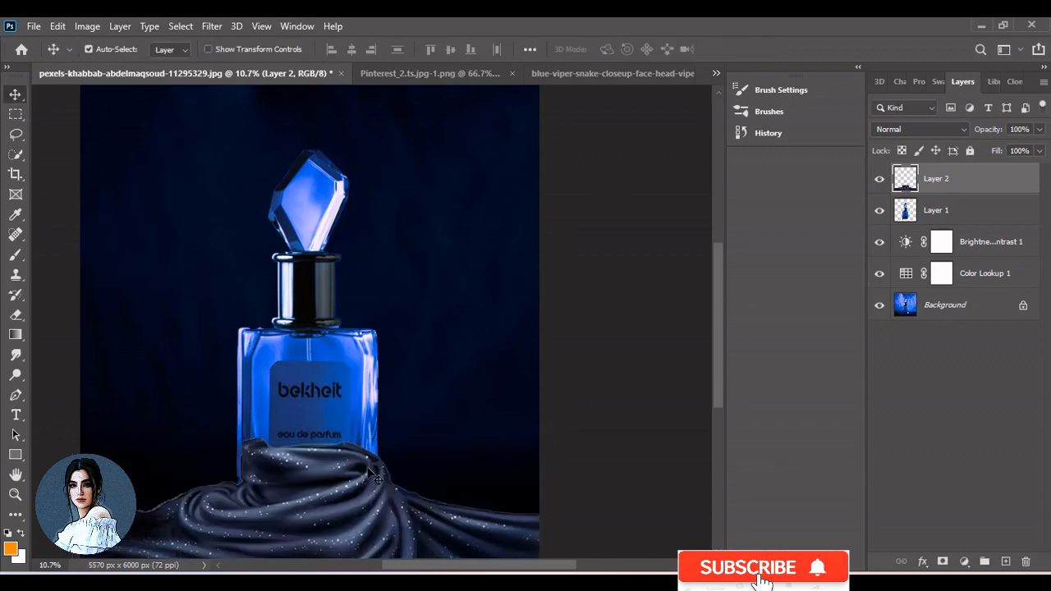
drag(955, 180, 948, 212)
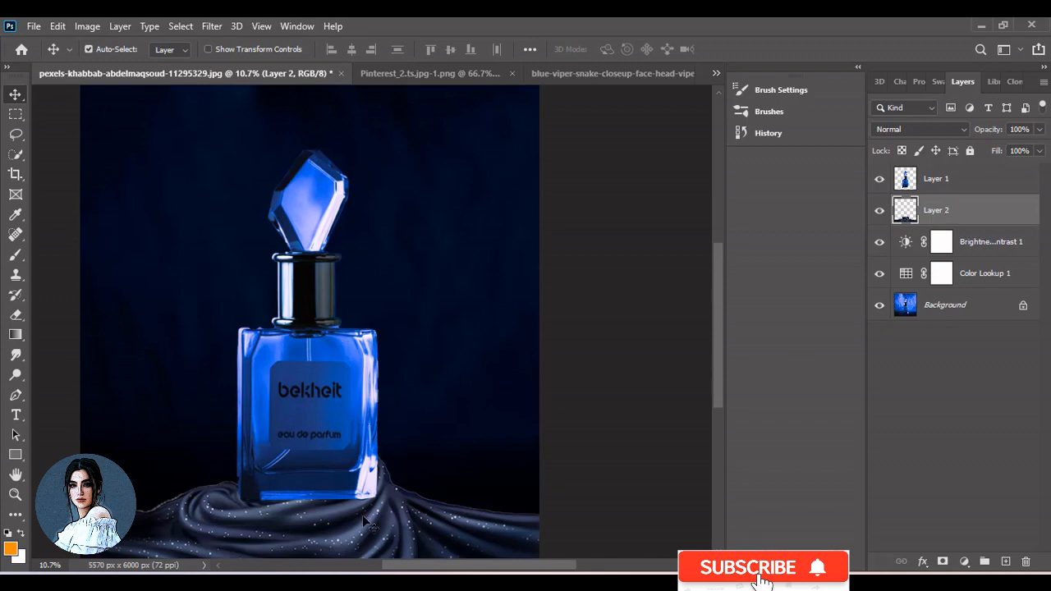
Cut out the blue viper in its own document by adding a layer mask from the existing selection
click(911, 186)
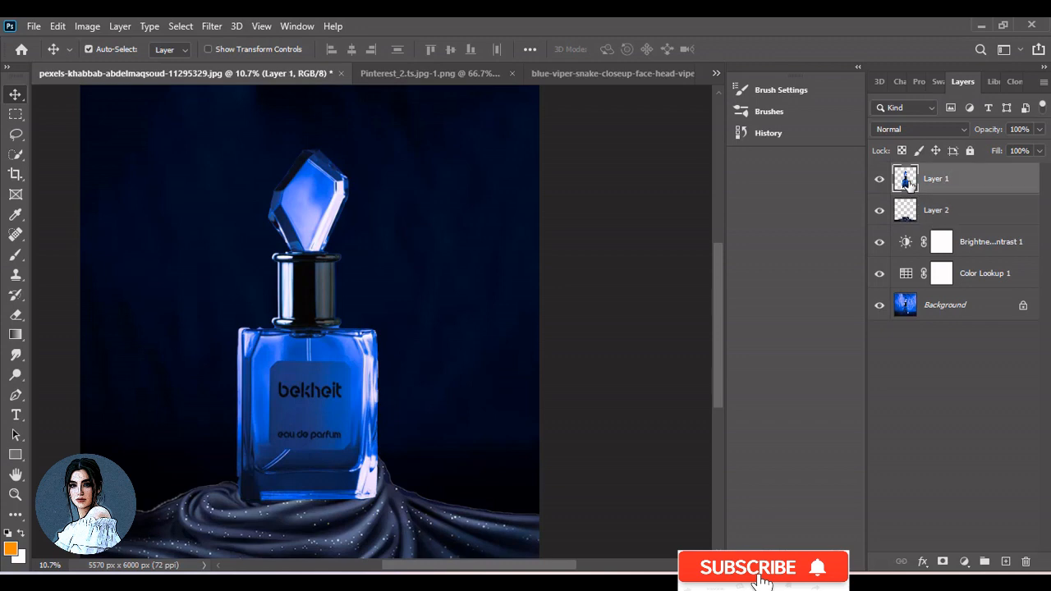
click(587, 74)
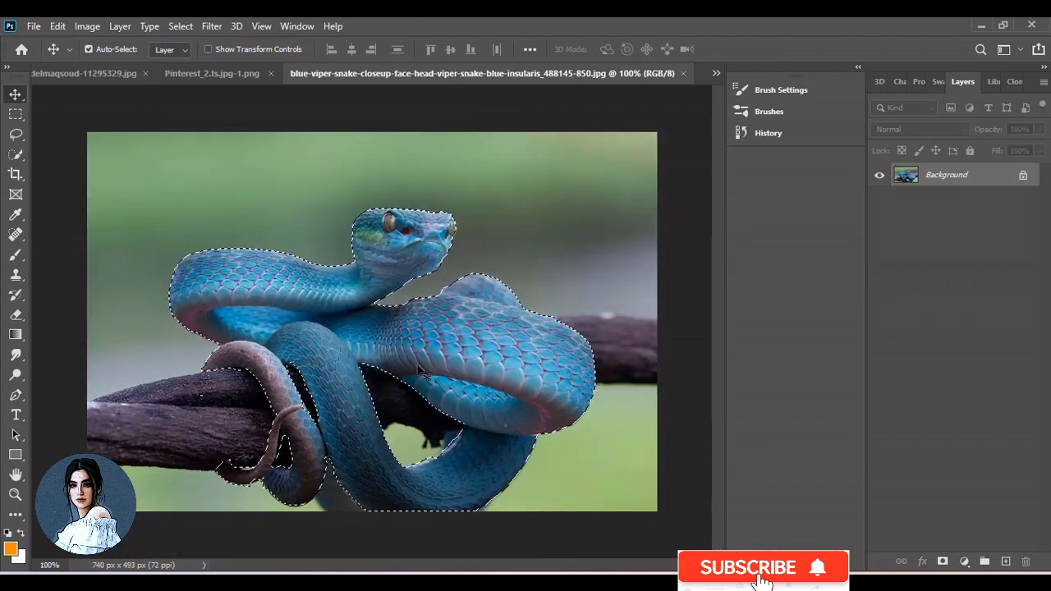
click(942, 563)
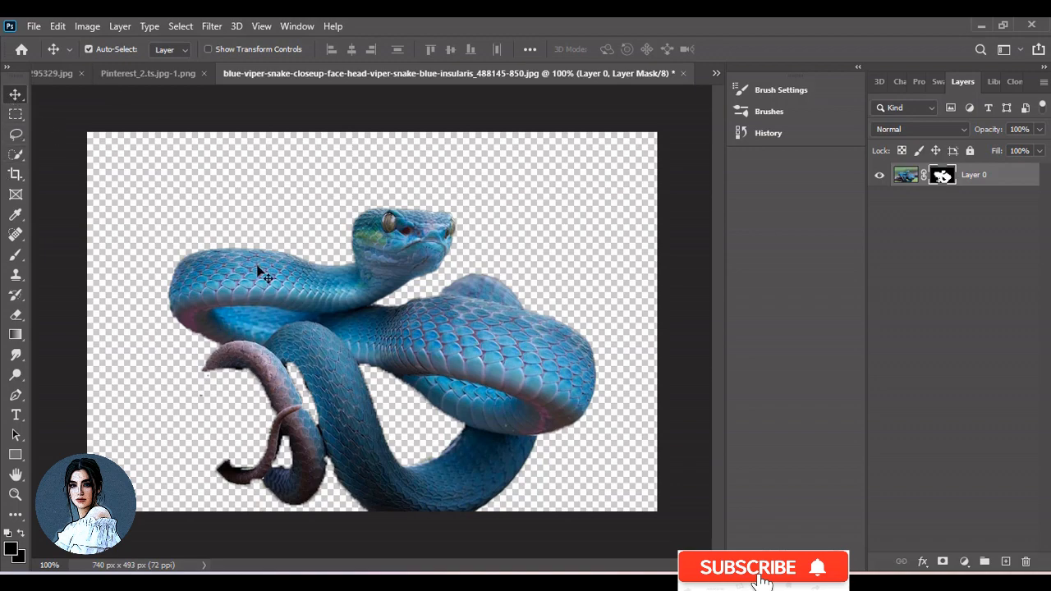
Bring the masked snake into the perfume document and enlarge it to about 813% behind the bottle
drag(257, 274, 69, 72)
drag(326, 276, 418, 345)
key(ctrl+t)
scroll(418, 345, down, 8)
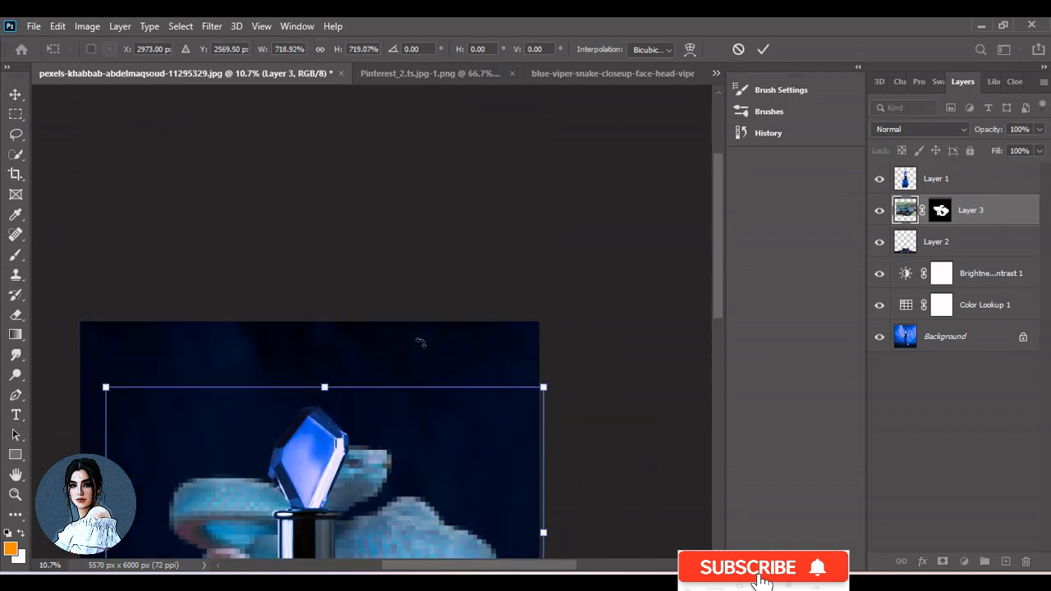
drag(545, 410, 582, 422)
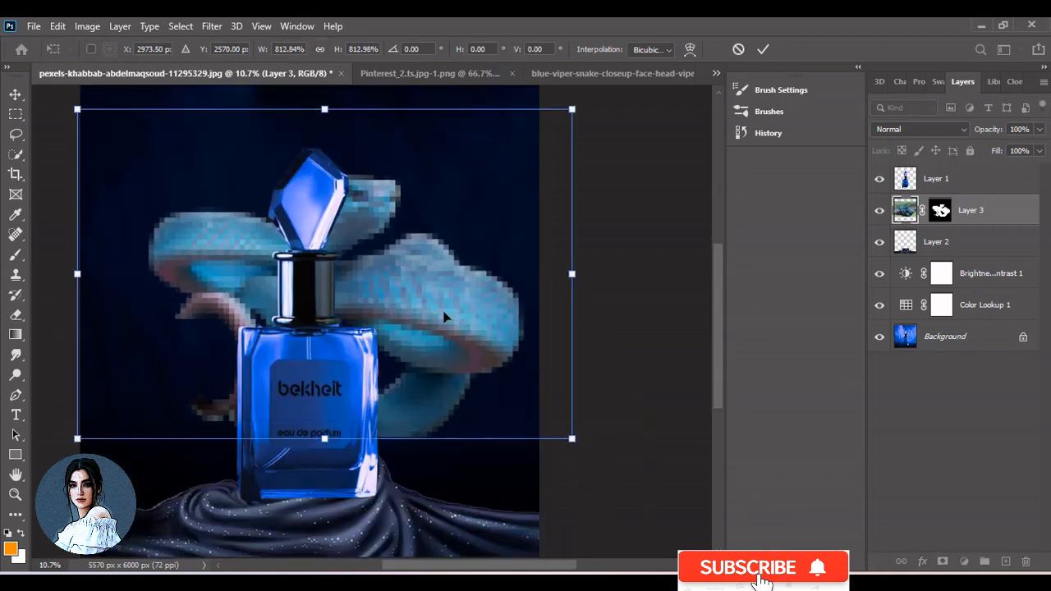
drag(441, 312, 467, 327)
key(Return)
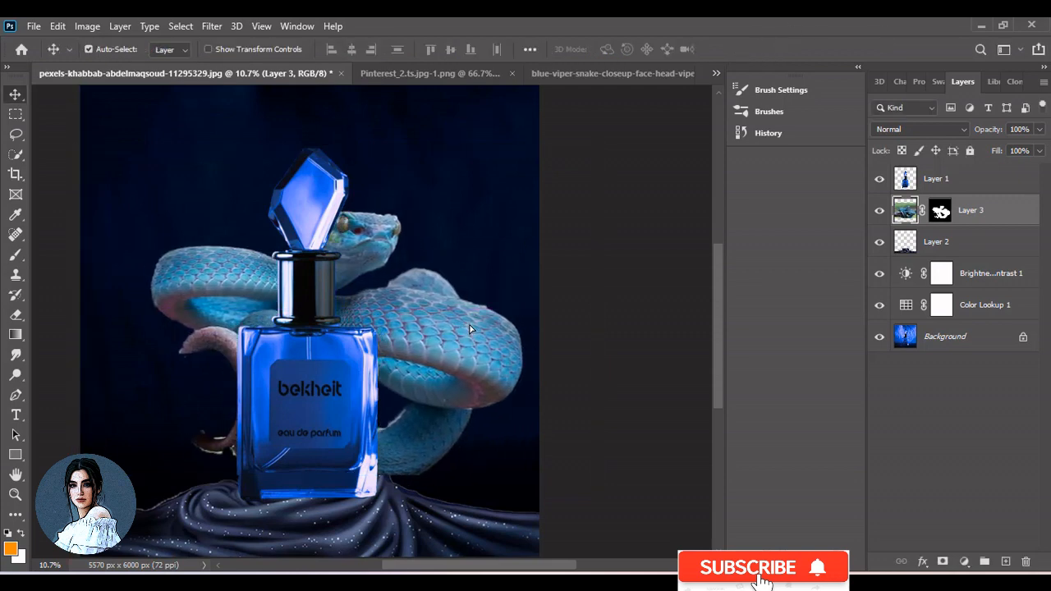
Rotate the snake about 10.8° clockwise and shift it so its head shows right of the bottle's neck
key(ctrl+t)
drag(411, 123, 447, 148)
drag(394, 348, 423, 374)
click(764, 51)
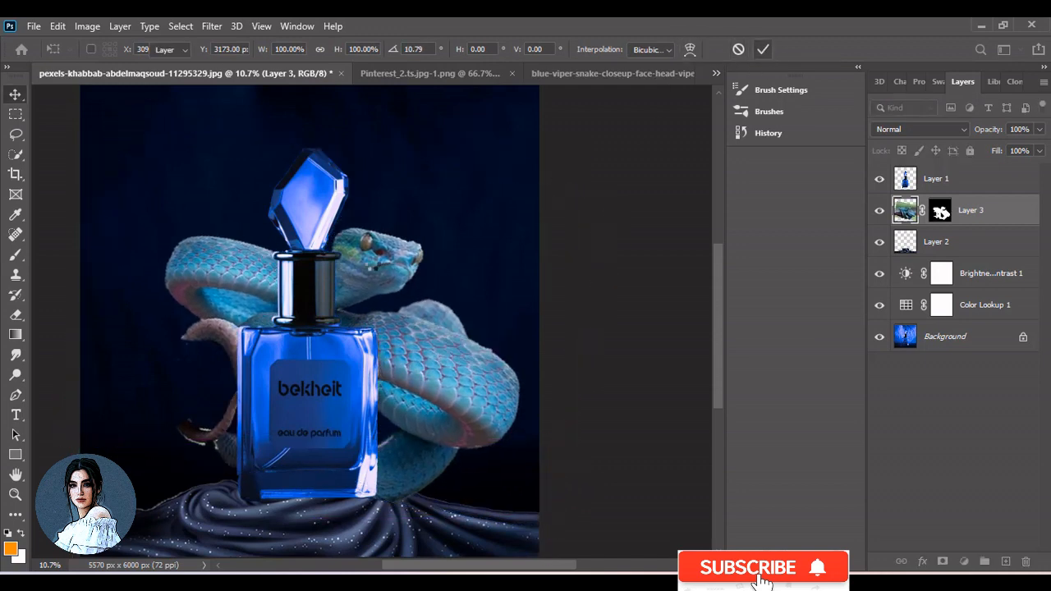
drag(382, 271, 391, 270)
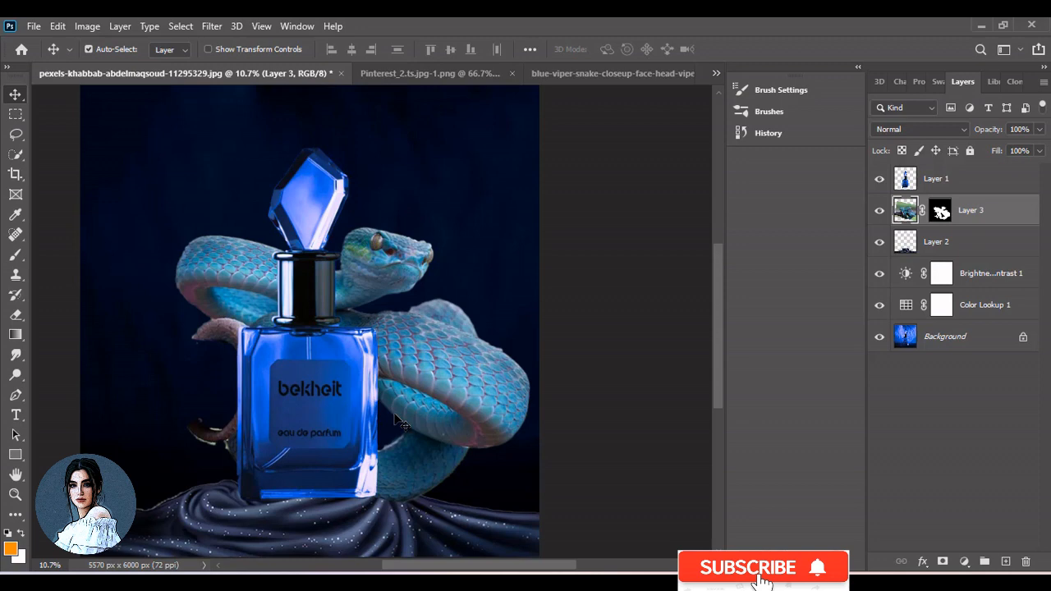
Stack the snake layer above the bottle, hide it with a black mask, and paint back its head and coils right of the bottle
drag(972, 212, 969, 189)
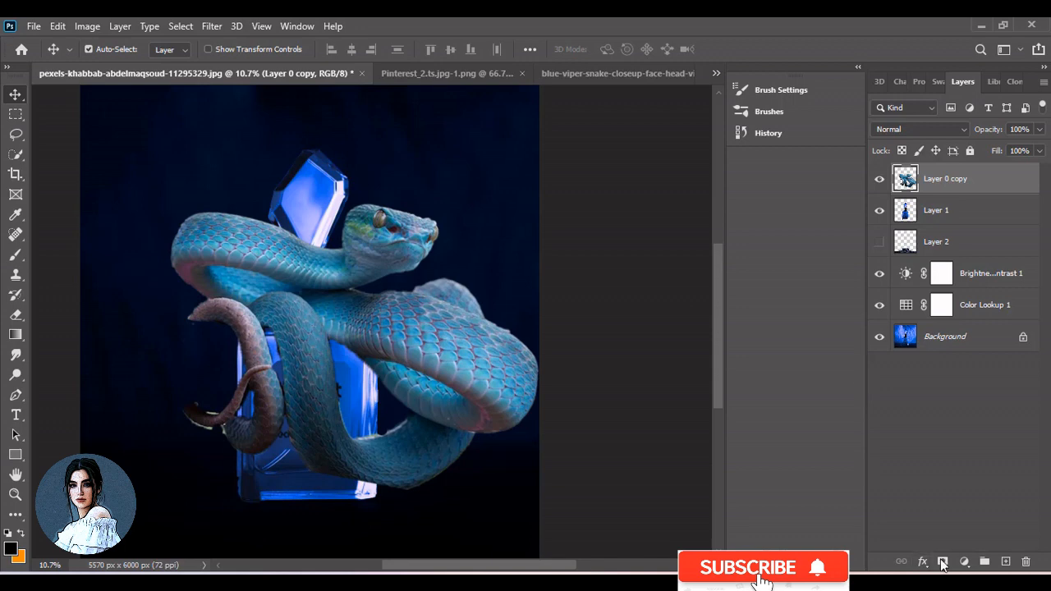
alt+click(943, 562)
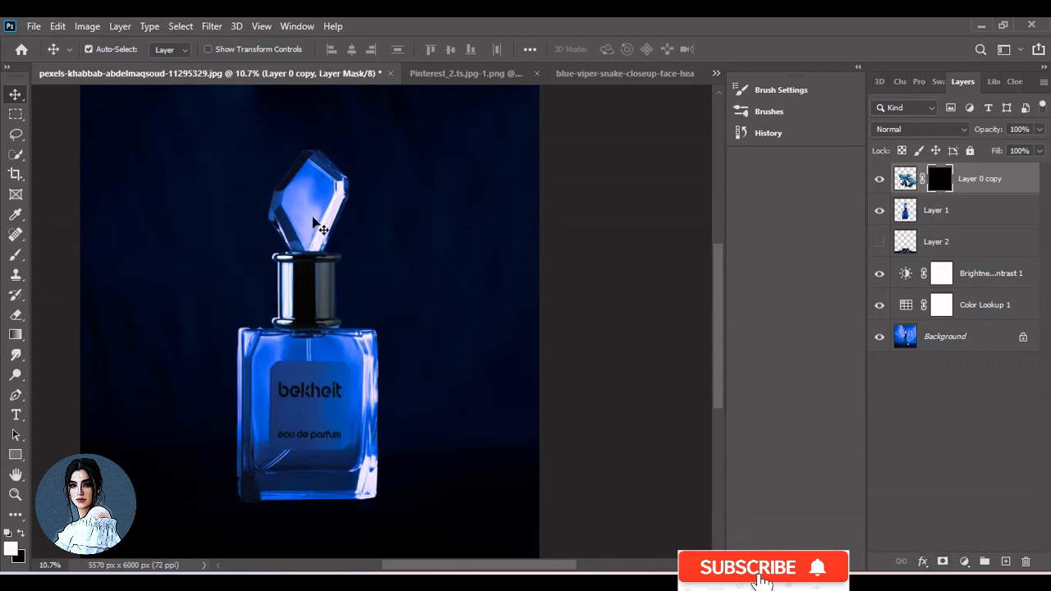
click(15, 254)
mouse_move(345, 294)
mouse_down()
mouse_move(368, 305)
mouse_move(384, 273)
mouse_move(420, 244)
mouse_move(498, 410)
mouse_move(448, 419)
mouse_up()
mouse_move(401, 333)
mouse_down()
mouse_move(400, 418)
mouse_move(406, 383)
mouse_move(427, 461)
mouse_move(440, 413)
mouse_move(440, 316)
mouse_move(454, 364)
mouse_move(525, 368)
mouse_move(525, 405)
mouse_move(468, 448)
mouse_move(417, 434)
mouse_move(389, 488)
mouse_up()
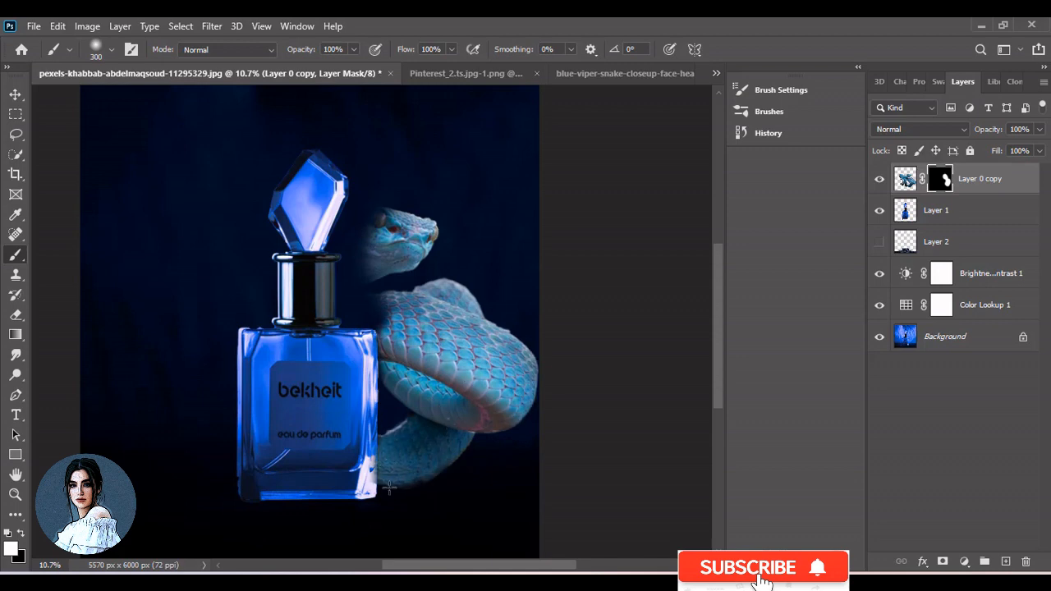
mouse_move(397, 389)
mouse_down()
mouse_move(392, 319)
mouse_move(352, 296)
mouse_move(349, 315)
mouse_move(378, 327)
mouse_move(349, 302)
mouse_move(350, 278)
mouse_move(366, 222)
mouse_move(381, 262)
mouse_move(352, 292)
mouse_move(394, 230)
mouse_move(355, 236)
mouse_up()
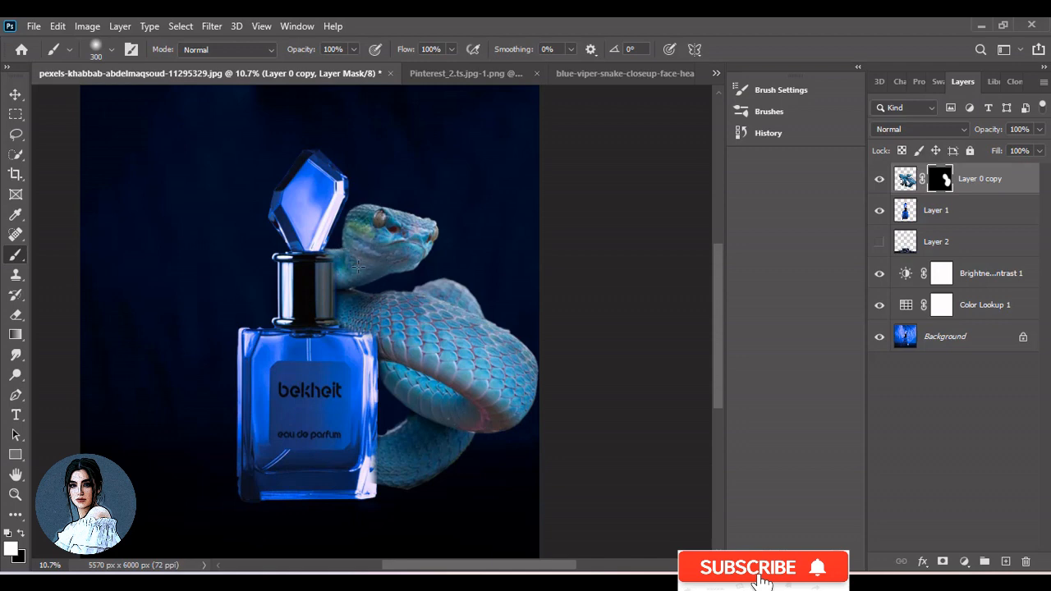
Reveal the snake's left coil and tail on its mask without covering the bottle, and show the fabric layer again
mouse_move(253, 264)
mouse_down()
mouse_move(233, 245)
mouse_move(199, 285)
mouse_move(240, 218)
mouse_move(280, 251)
mouse_move(258, 228)
mouse_move(271, 253)
mouse_move(279, 247)
mouse_move(265, 312)
mouse_move(207, 259)
mouse_move(177, 310)
mouse_move(273, 255)
mouse_move(272, 299)
mouse_move(233, 327)
mouse_move(175, 338)
mouse_move(234, 301)
mouse_up()
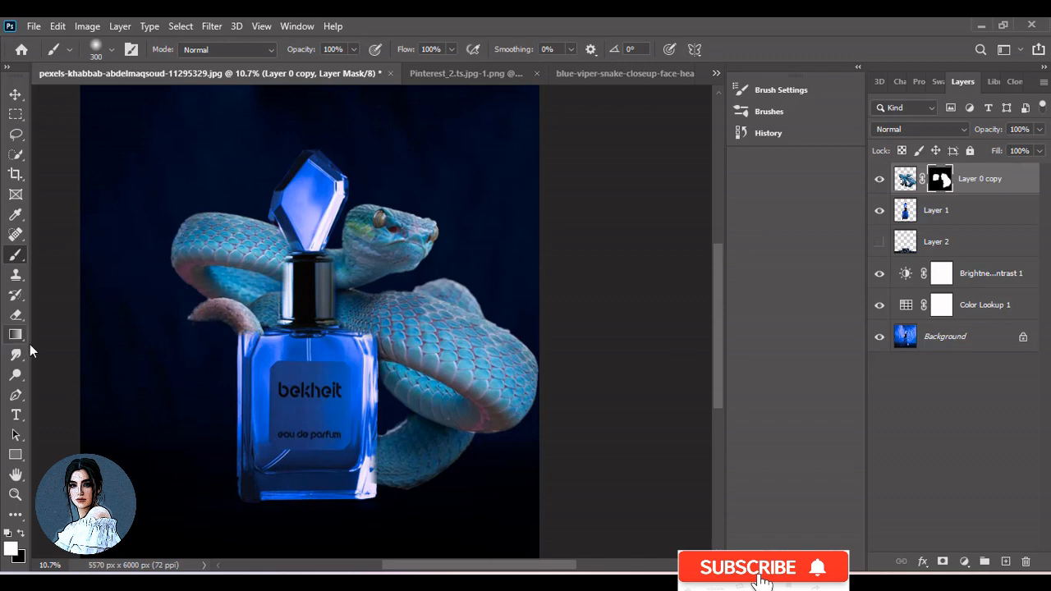
click(15, 314)
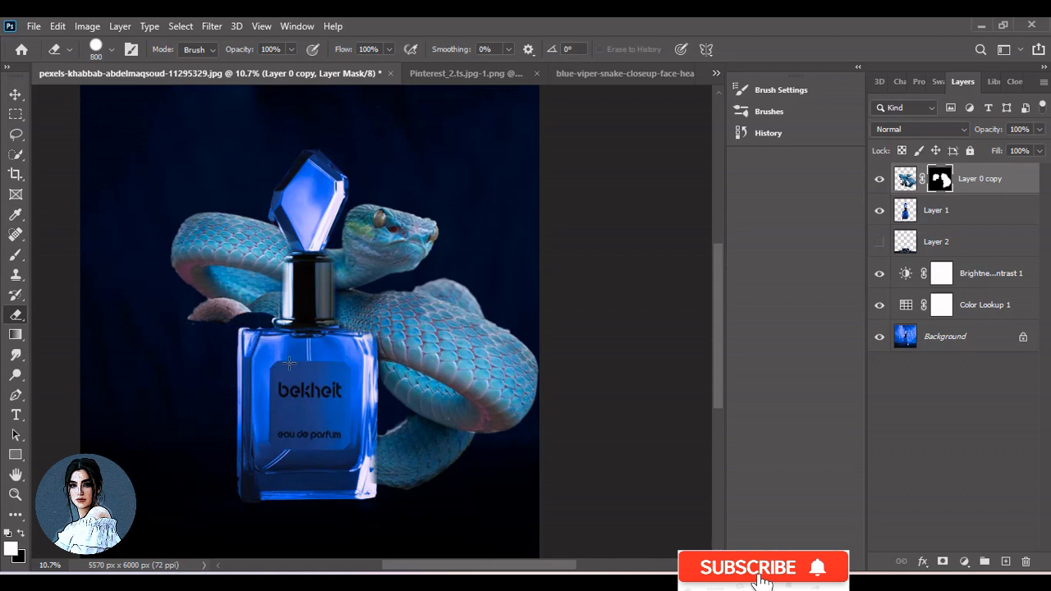
drag(289, 362, 272, 351)
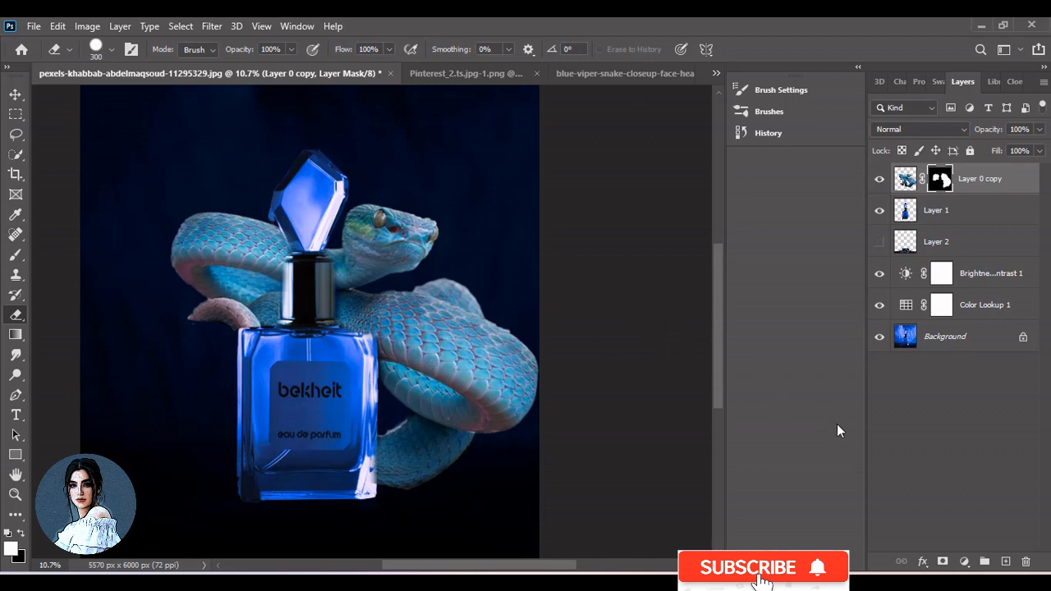
click(880, 241)
click(958, 248)
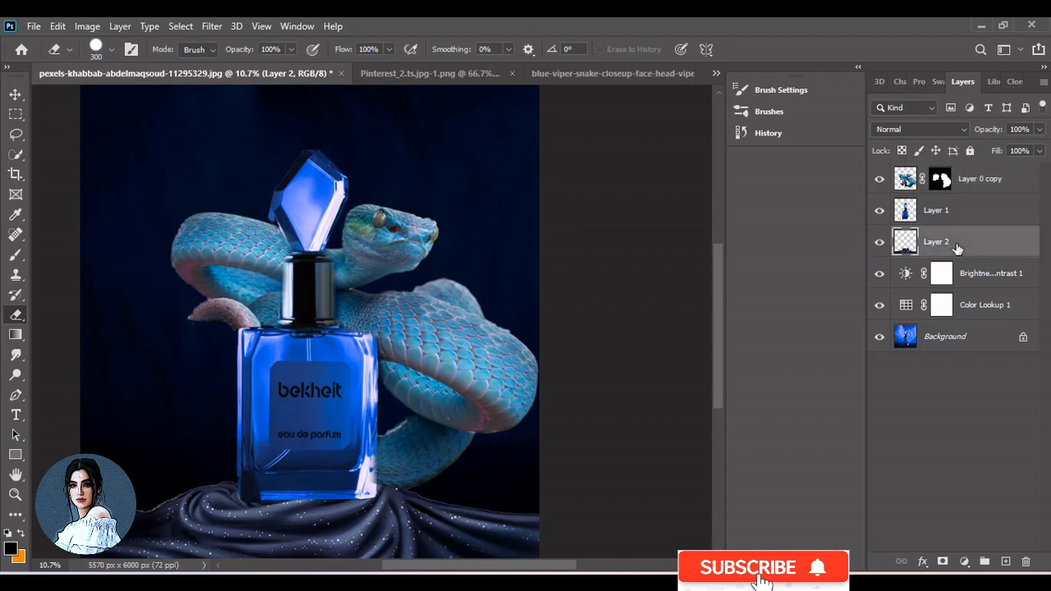
alt+click(942, 562)
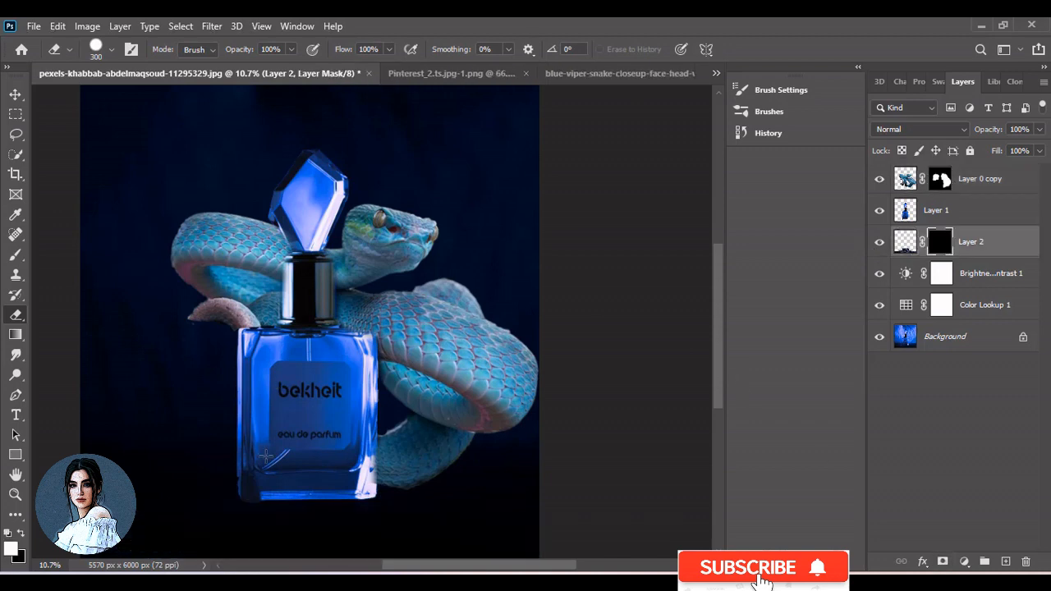
key(b)
drag(230, 526, 382, 545)
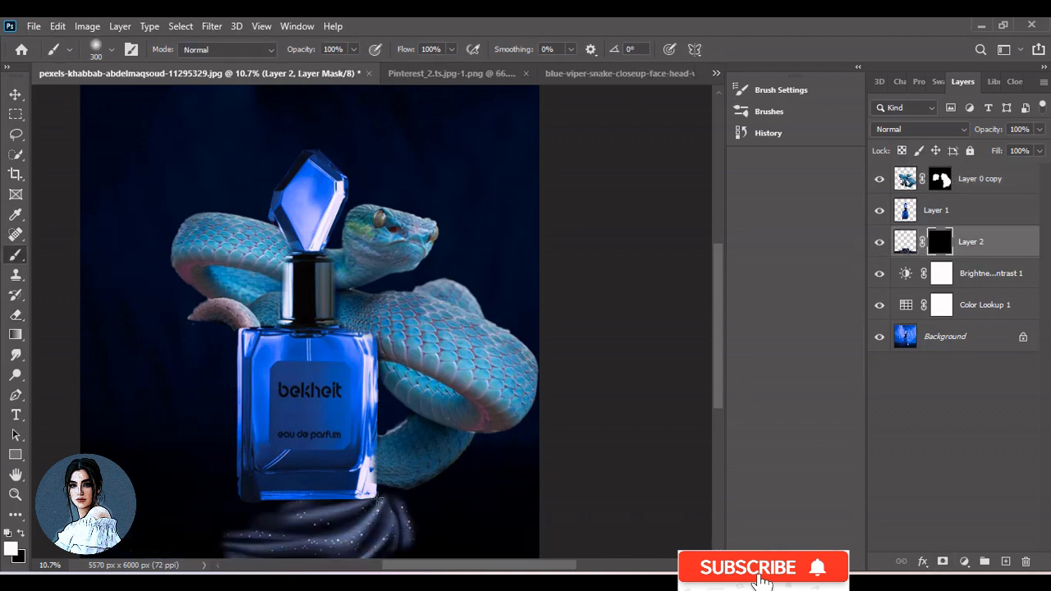
mouse_move(378, 494)
mouse_down()
mouse_move(400, 498)
mouse_move(246, 509)
mouse_move(446, 496)
mouse_up()
key(ctrl+z)
drag(905, 241, 969, 202)
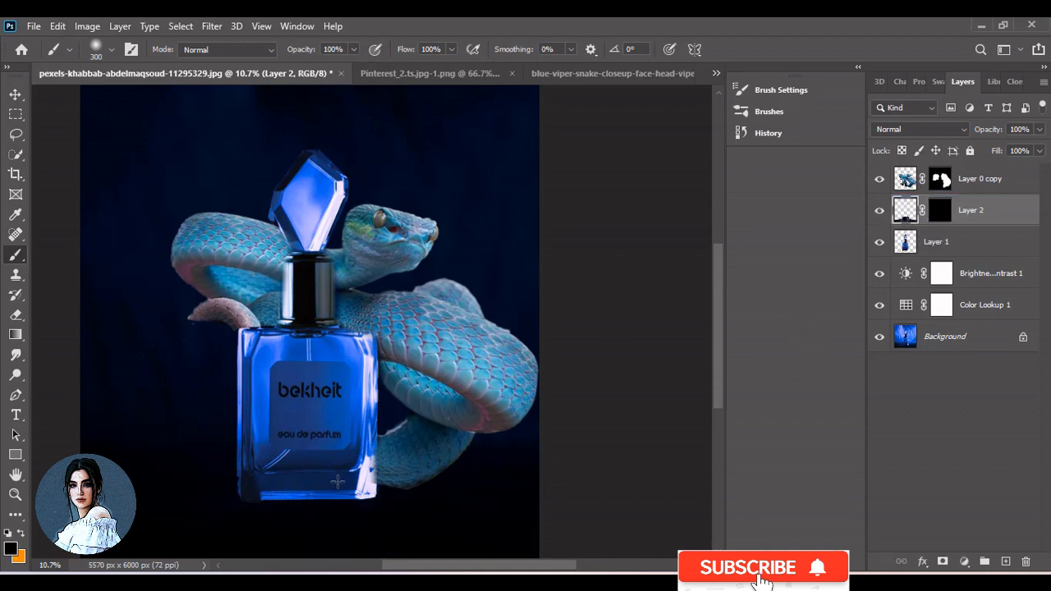
key(ctrl+z)
key(ctrl+z)
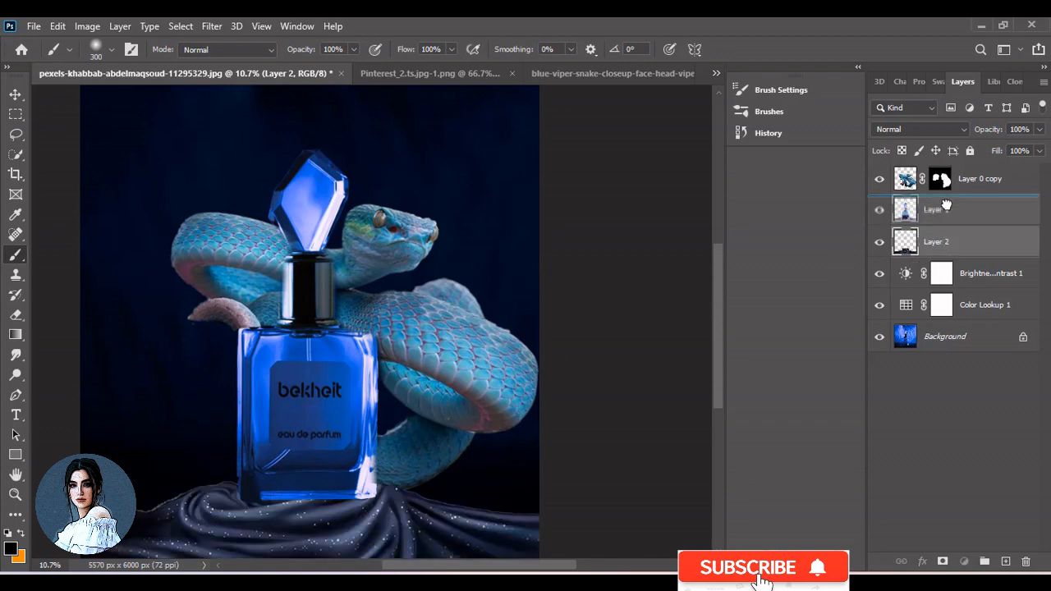
Move the fabric layer above the bottle, add a black mask, and paint the fabric back so its folds cover the bottle's base
key(ctrl+])
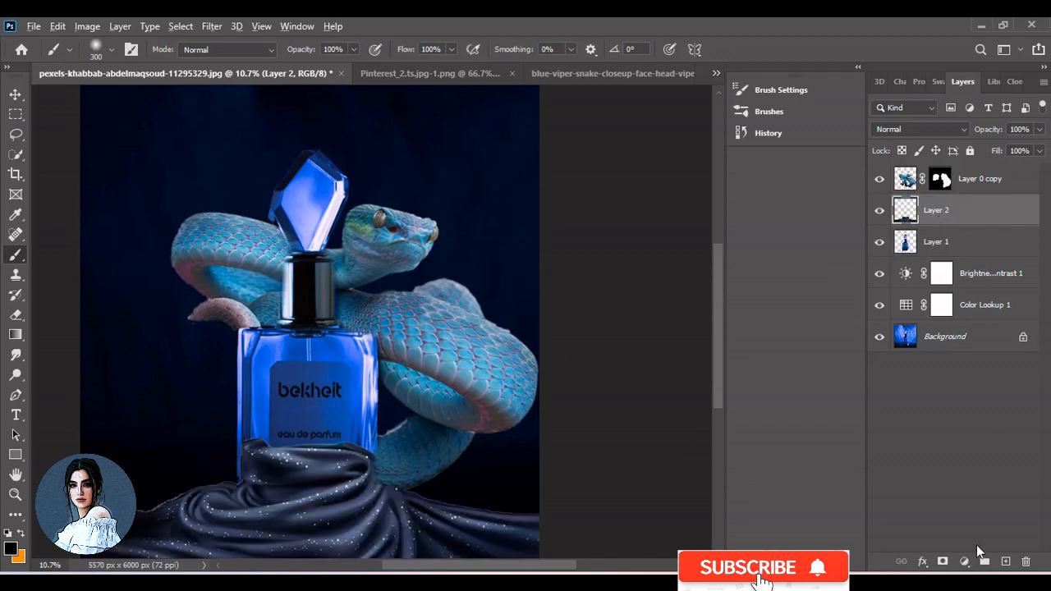
alt+click(943, 562)
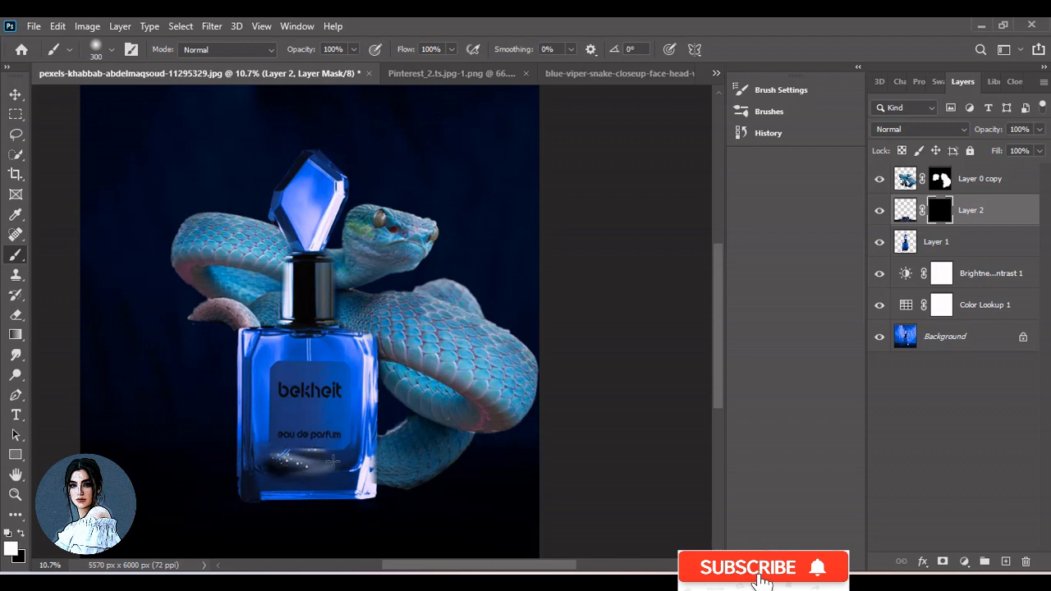
mouse_move(361, 498)
mouse_down()
mouse_move(238, 510)
mouse_move(279, 516)
mouse_move(230, 479)
mouse_move(127, 539)
mouse_move(166, 532)
mouse_move(37, 546)
mouse_move(122, 548)
mouse_move(197, 564)
mouse_move(195, 573)
mouse_move(232, 526)
mouse_move(361, 497)
mouse_move(305, 515)
mouse_move(220, 493)
mouse_move(235, 482)
mouse_move(406, 508)
mouse_move(393, 480)
mouse_move(450, 490)
mouse_move(372, 478)
mouse_move(373, 467)
mouse_move(334, 498)
mouse_up()
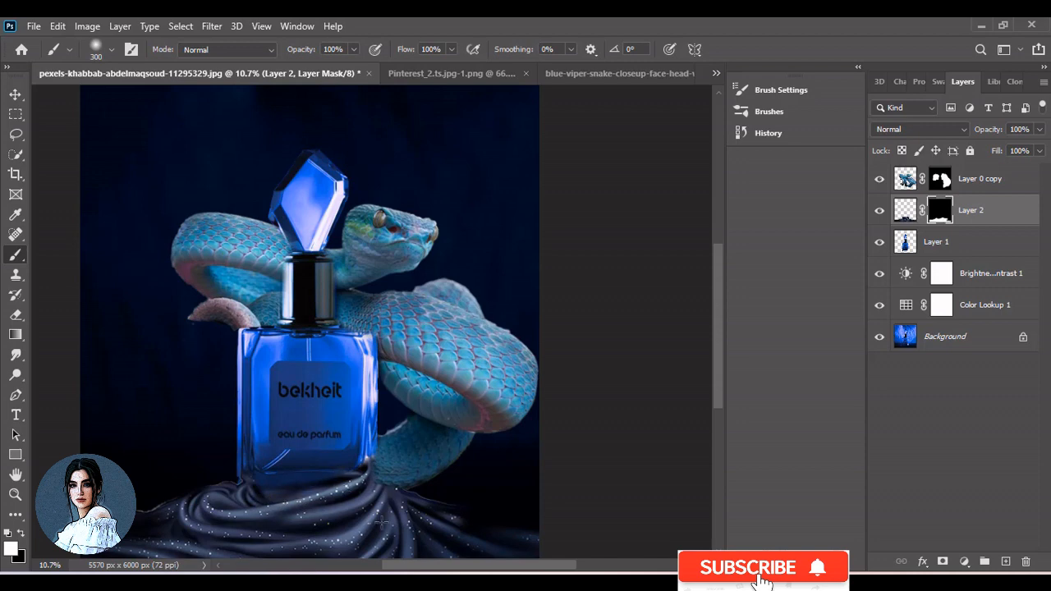
drag(381, 522, 575, 536)
mouse_move(359, 444)
mouse_down()
mouse_move(366, 458)
mouse_move(325, 465)
mouse_move(361, 468)
mouse_move(372, 455)
mouse_up()
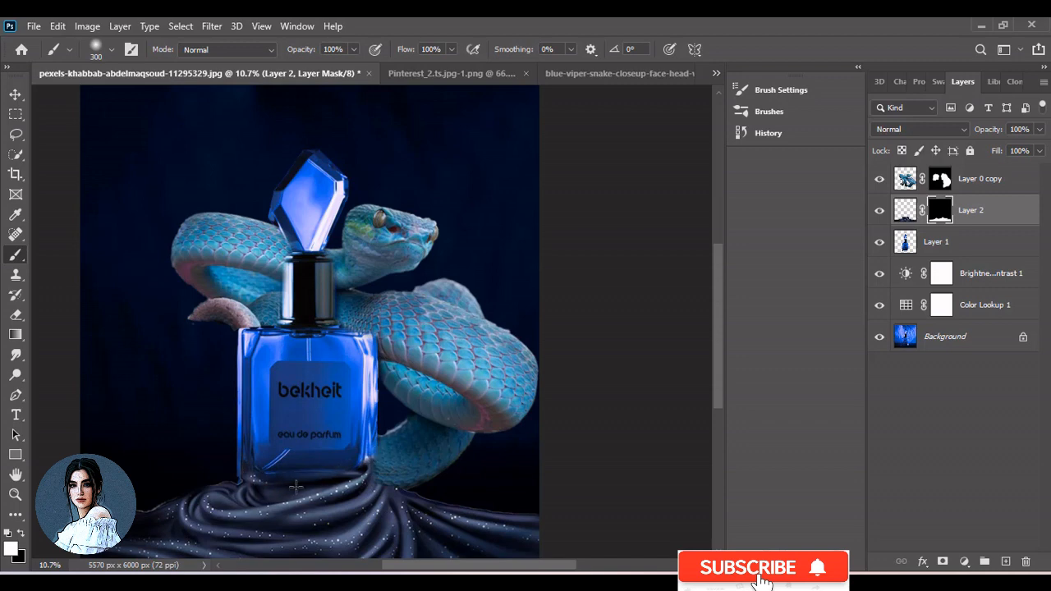
mouse_move(295, 487)
mouse_down()
mouse_move(358, 477)
mouse_move(377, 453)
mouse_move(314, 479)
mouse_move(230, 490)
mouse_move(262, 487)
mouse_move(284, 469)
mouse_move(413, 465)
mouse_move(253, 475)
mouse_move(254, 487)
mouse_move(346, 475)
mouse_move(337, 486)
mouse_move(369, 457)
mouse_move(290, 485)
mouse_up()
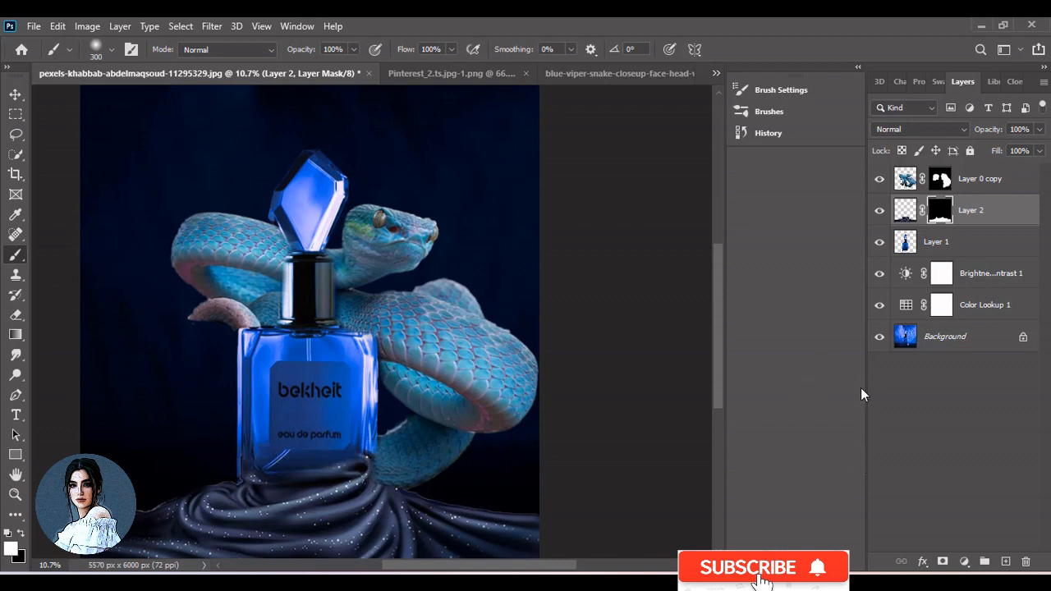
Colorize the fabric teal with a clipped Hue/Saturation adjustment set to hue 183 and saturation 100
click(965, 562)
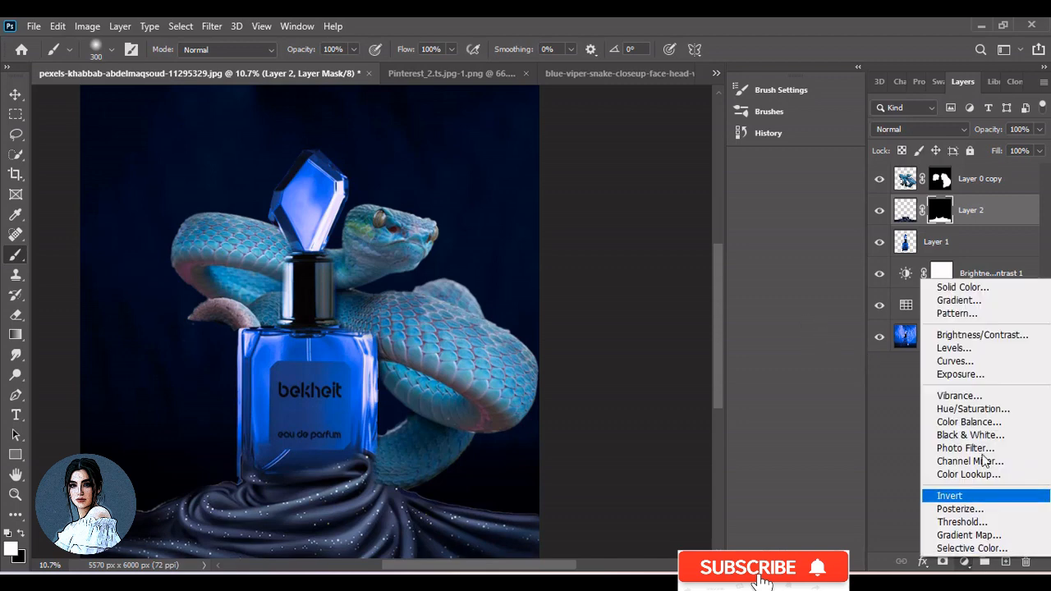
click(969, 408)
click(956, 273)
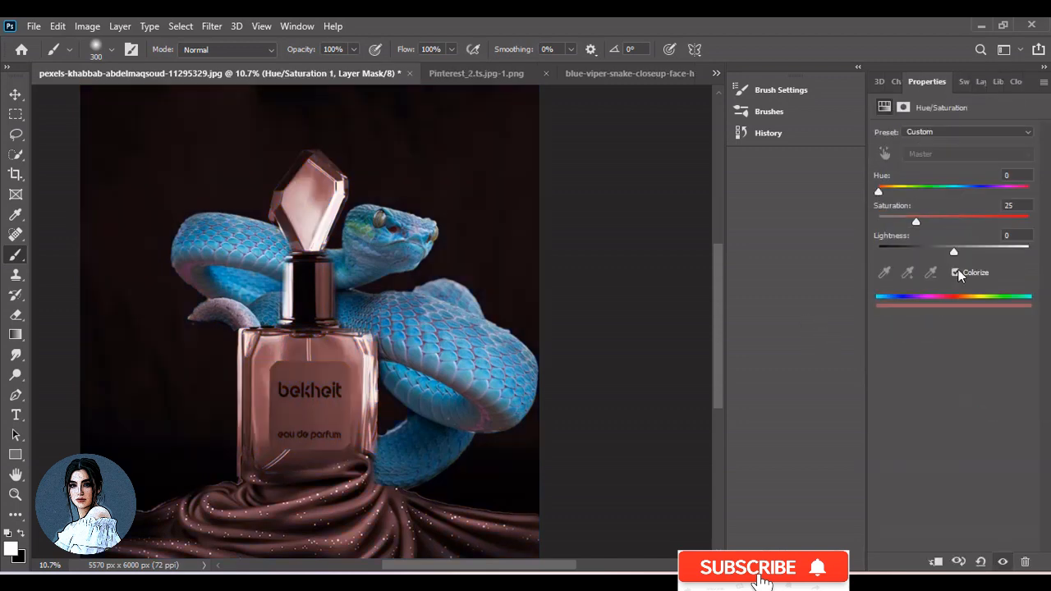
click(936, 562)
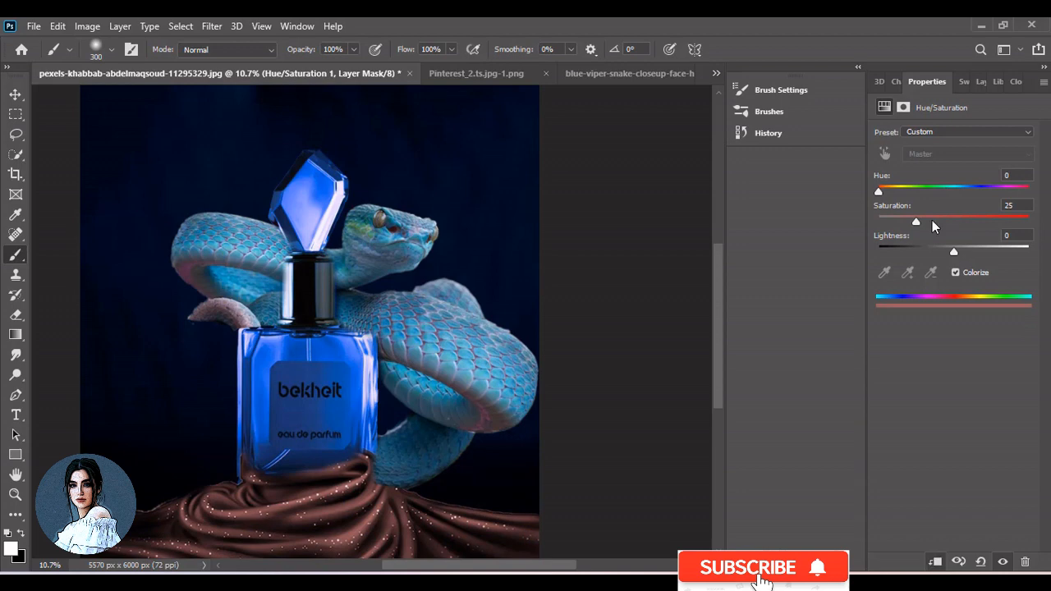
drag(932, 221, 1028, 222)
drag(878, 191, 953, 263)
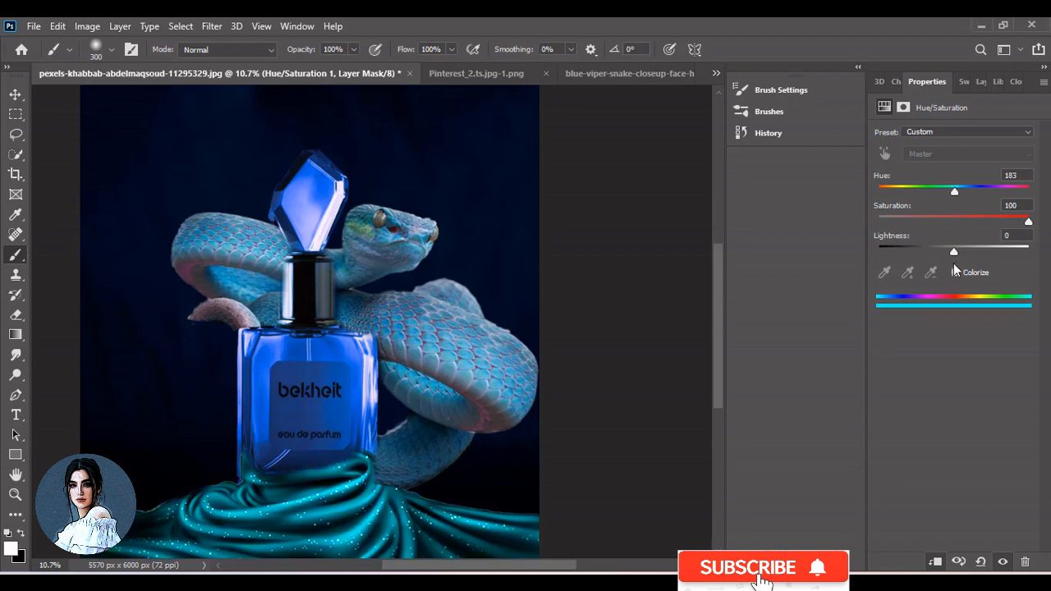
Colorize the snake blue with a clipped Hue/Saturation adjustment set to hue 198 and saturation 100
click(980, 82)
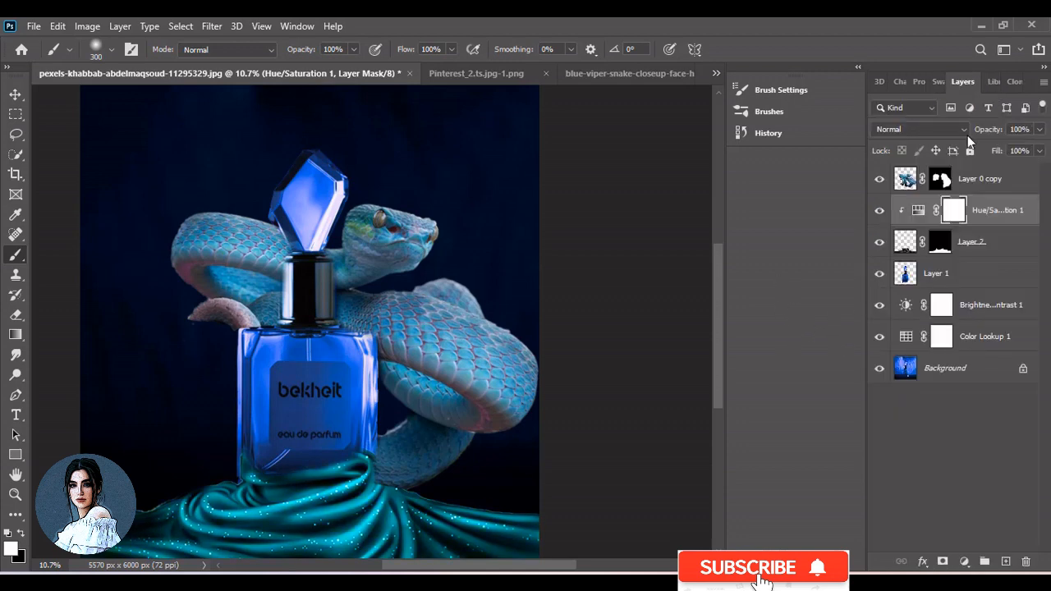
click(906, 178)
click(964, 562)
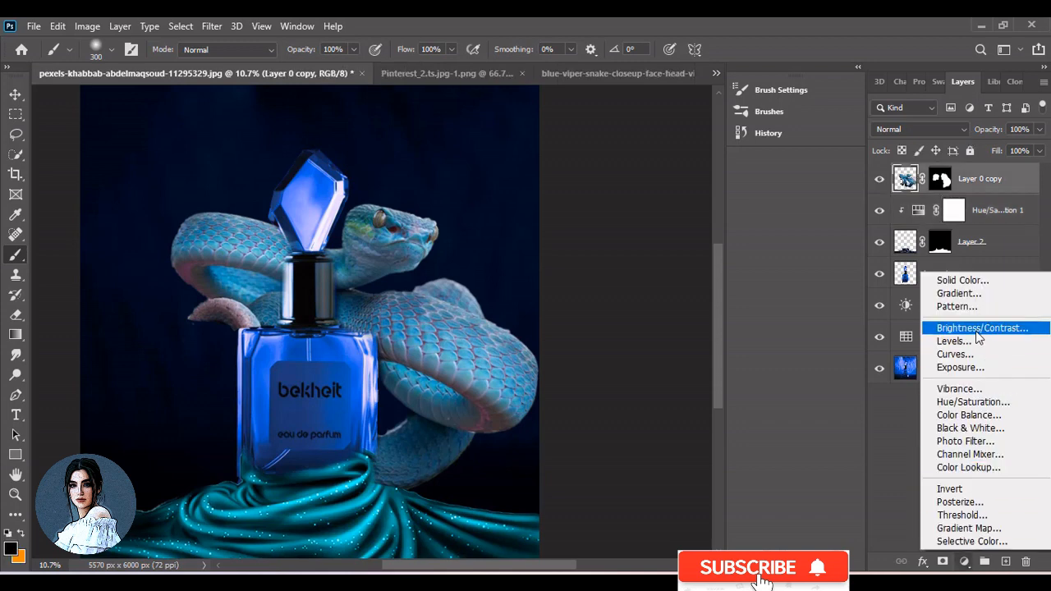
click(967, 401)
click(956, 273)
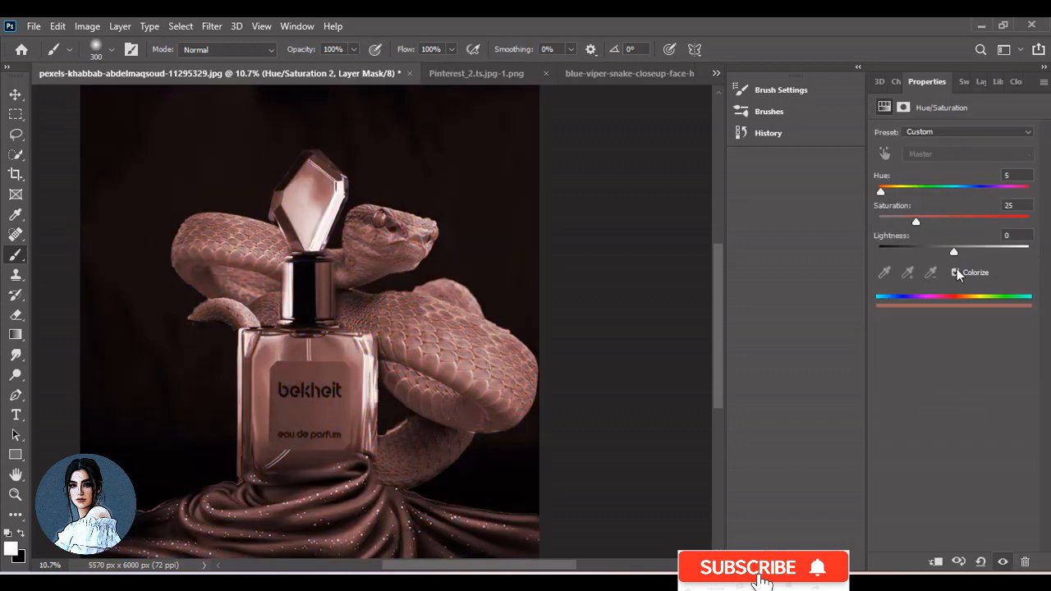
click(937, 563)
drag(916, 222, 1046, 230)
drag(880, 190, 962, 228)
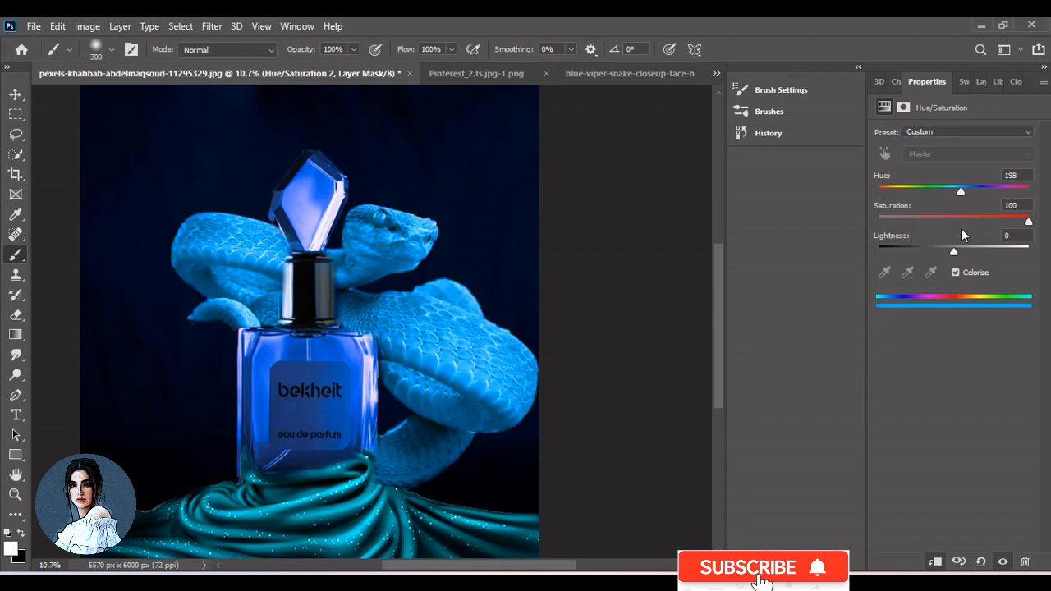
Blend the snake's Hue/Saturation adjustment by splitting the underlying layer's dark Blend If slider far toward the highlights
click(980, 82)
double_click(999, 190)
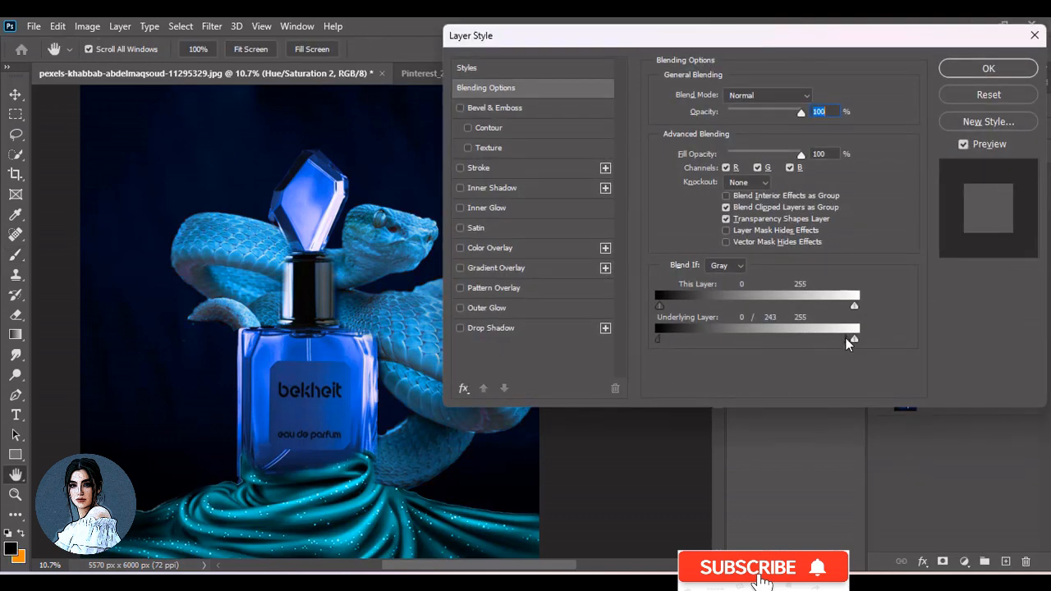
click(989, 68)
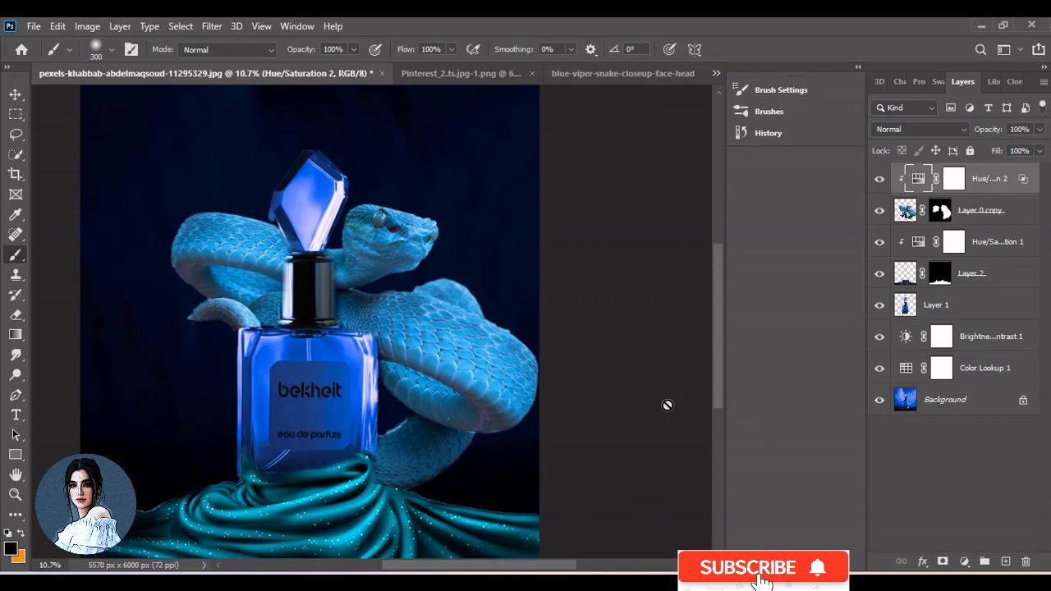
On a new top layer, soften the fabric's outer edges by painting sampled dark background colors with a 500 px soft brush at 75% flow
click(985, 562)
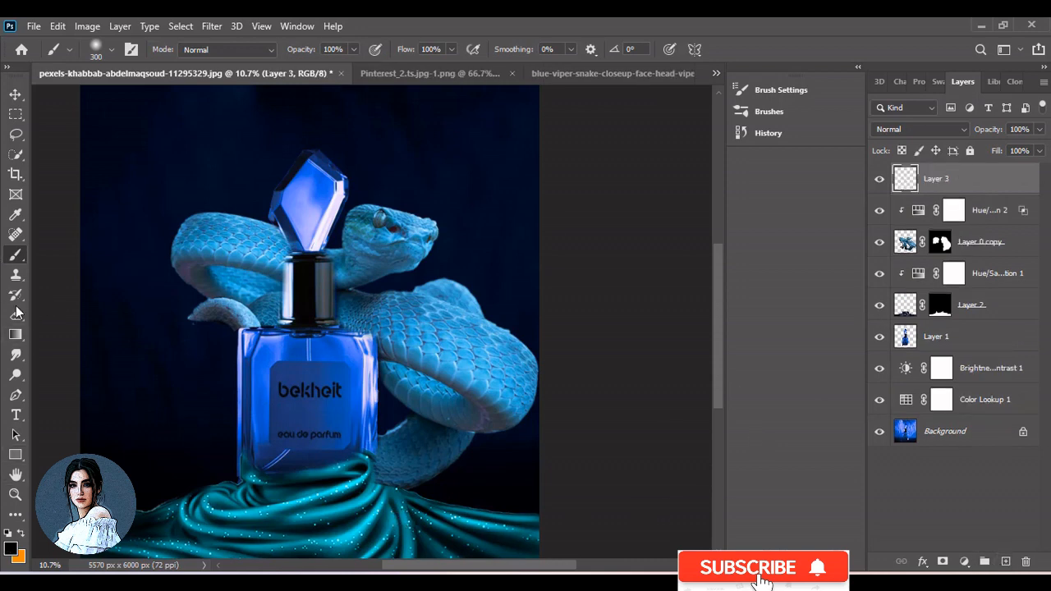
alt+click(170, 459)
alt+click(107, 107)
click(108, 51)
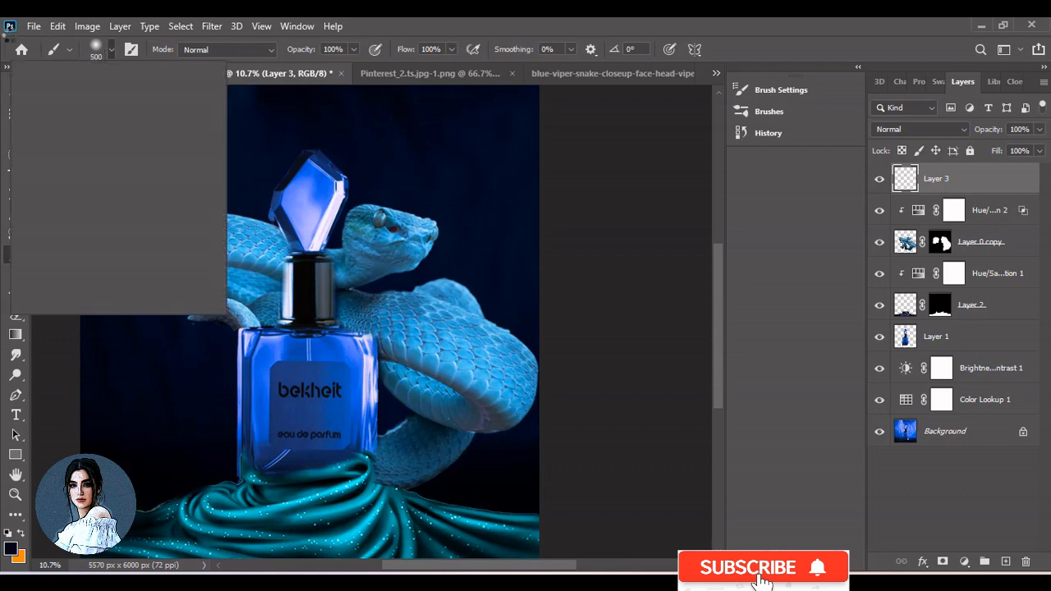
click(451, 49)
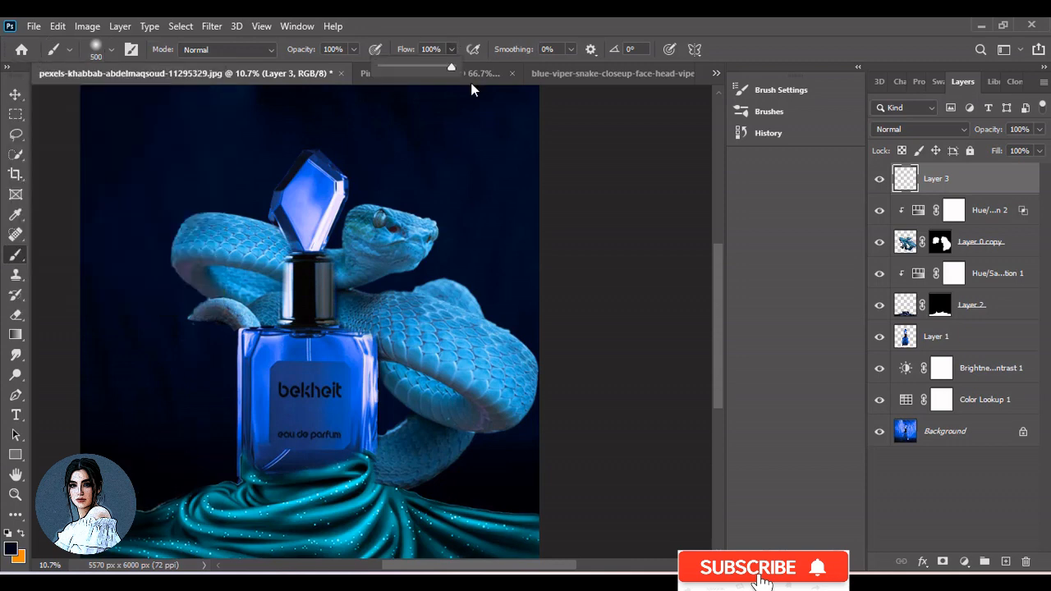
click(181, 402)
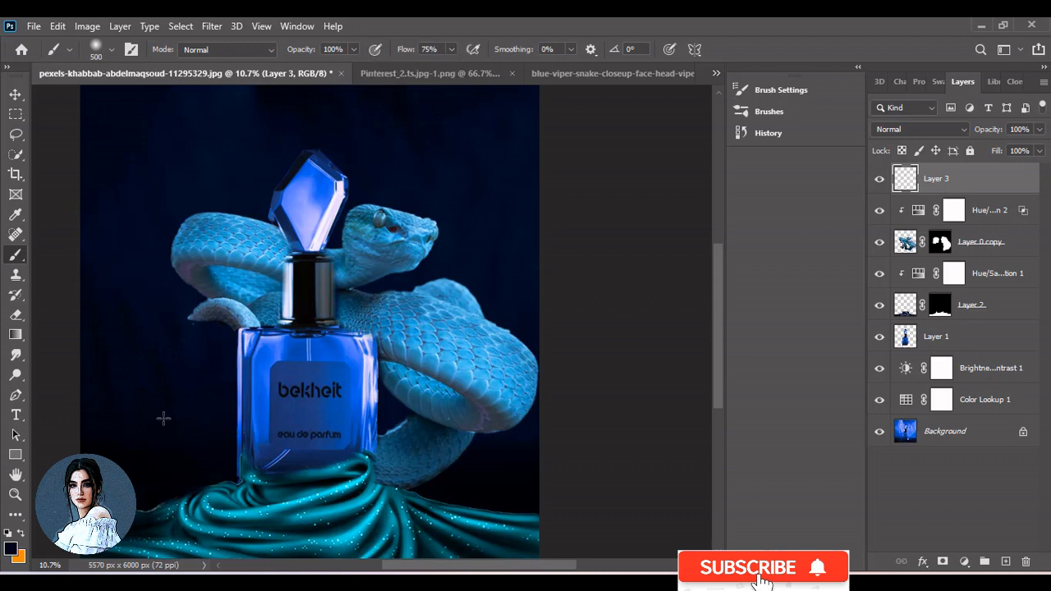
key(i)
key(b)
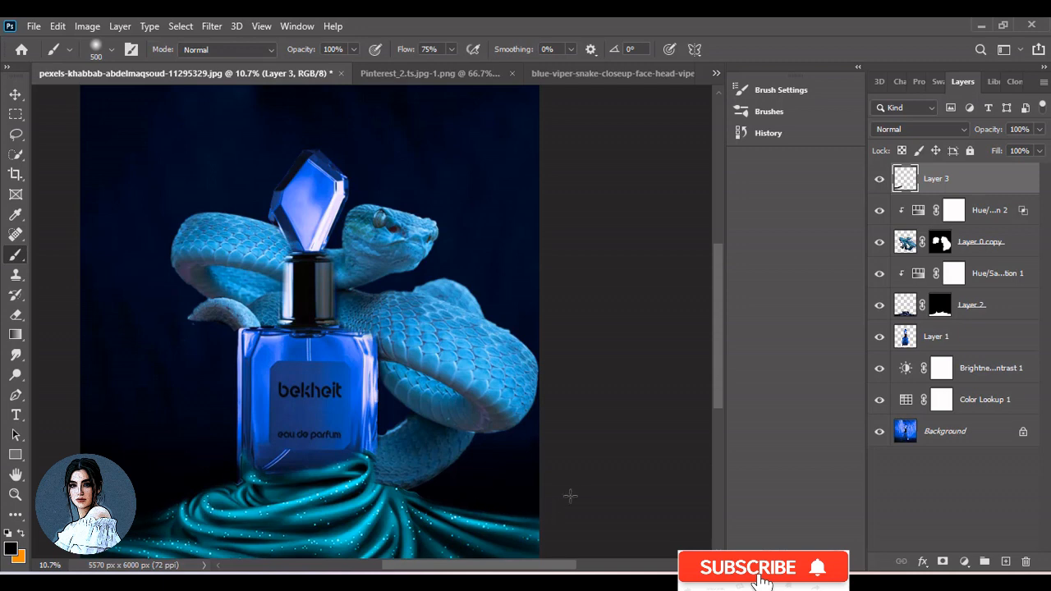
Sample the dark blue background and fade the underside of the snake's tail tip into it with an 800 px soft brush
right_click(422, 487)
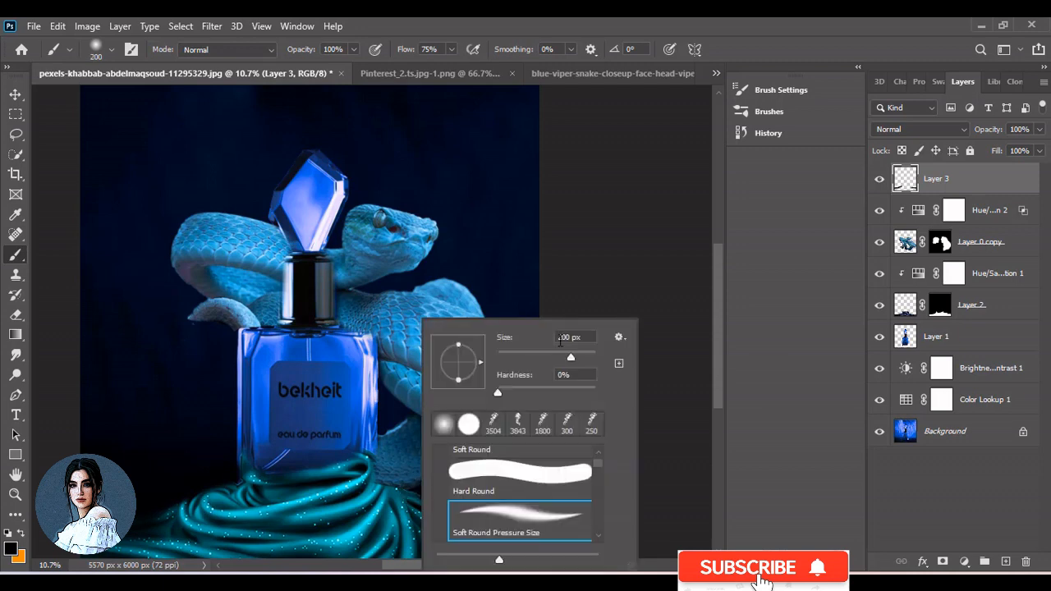
click(524, 518)
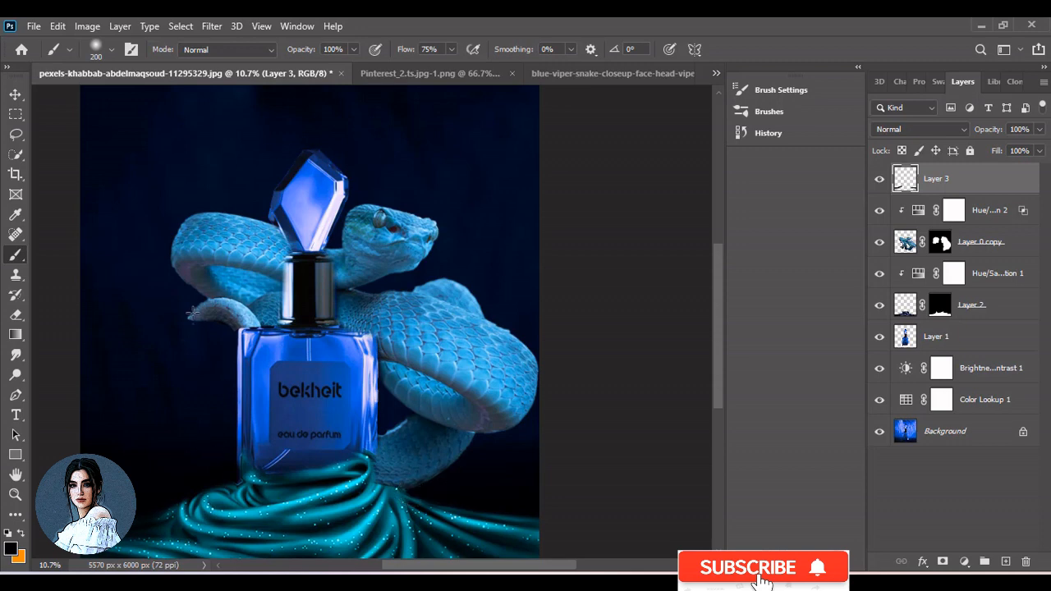
key(i)
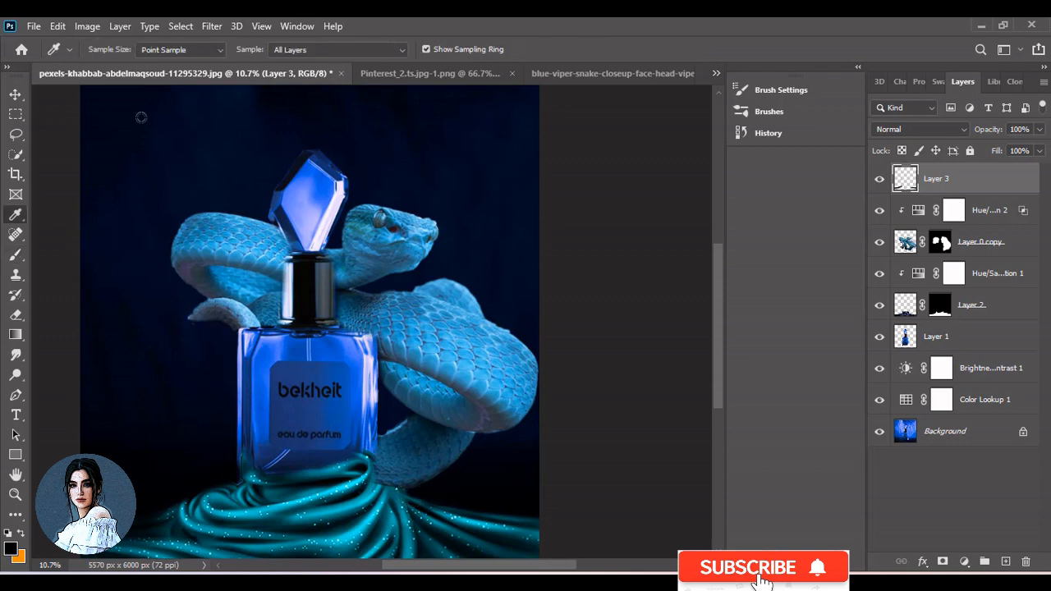
key(b)
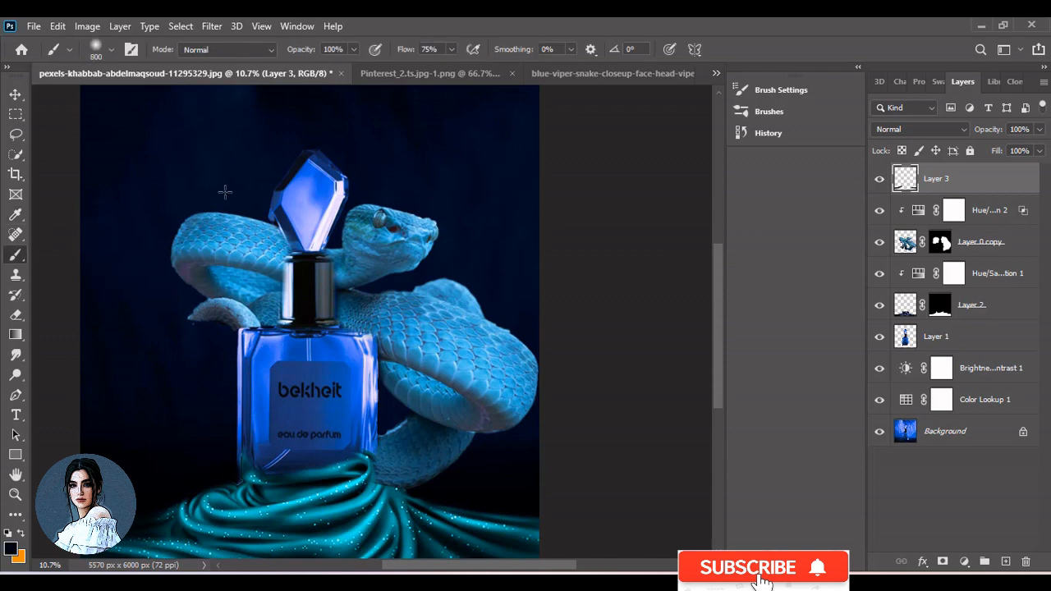
click(201, 335)
click(224, 337)
drag(490, 304, 525, 312)
key(ctrl+z)
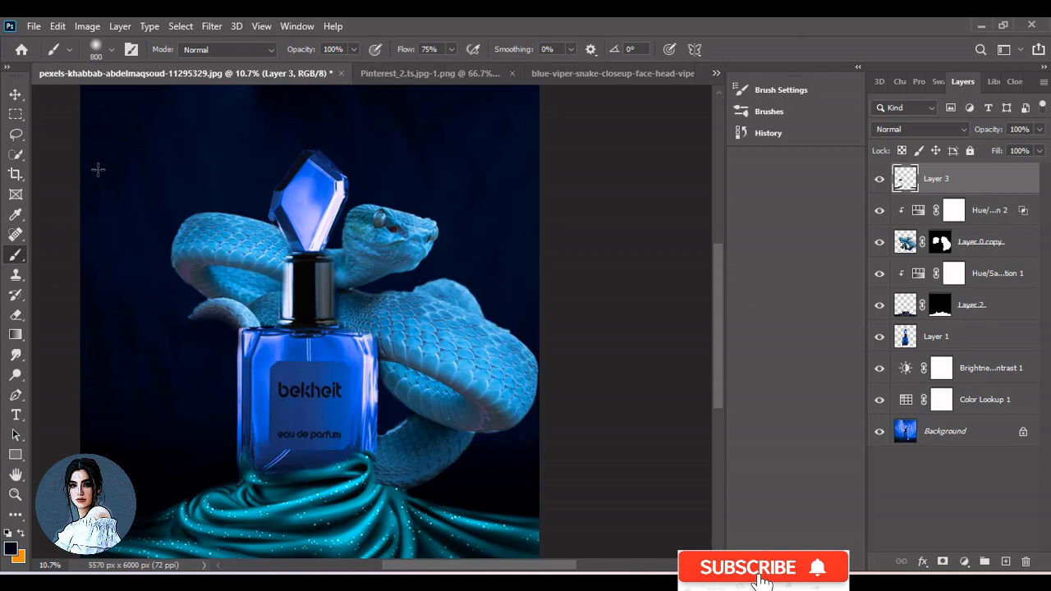
Soften the outer edges of the snake's left, right and lower coils into the background using sampled dark colors and a large soft brush
drag(194, 310, 180, 272)
key(ctrl+z)
mouse_move(183, 308)
mouse_down()
mouse_move(156, 265)
mouse_move(177, 284)
mouse_move(162, 259)
mouse_move(177, 219)
mouse_move(220, 206)
mouse_up()
key(ctrl+z)
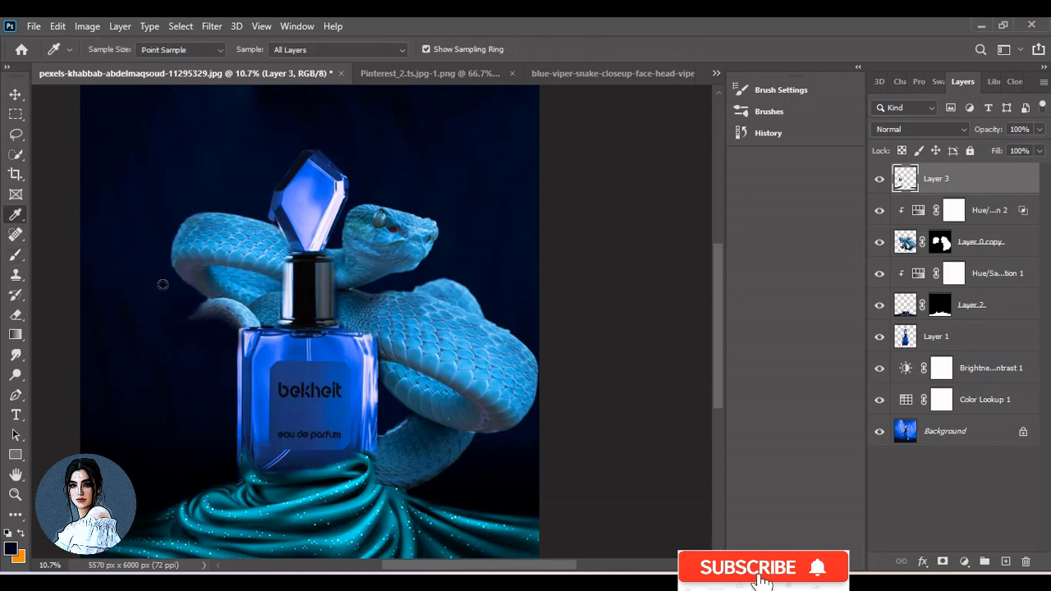
mouse_move(196, 298)
mouse_down()
mouse_move(160, 266)
mouse_move(160, 242)
mouse_move(181, 209)
mouse_move(227, 198)
mouse_move(200, 198)
mouse_move(251, 206)
mouse_up()
key(ctrl+z)
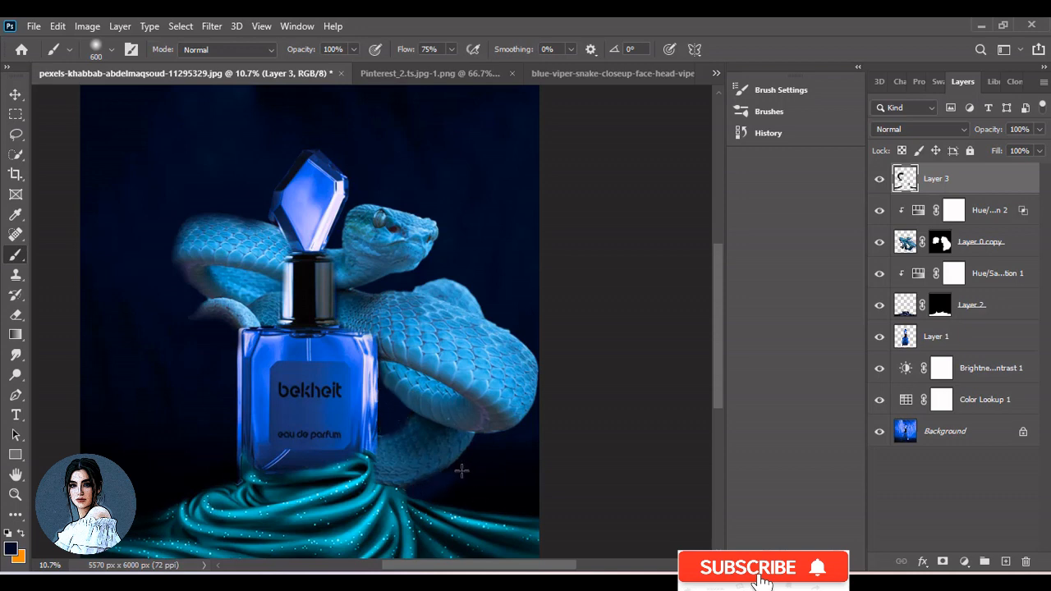
drag(498, 442, 485, 427)
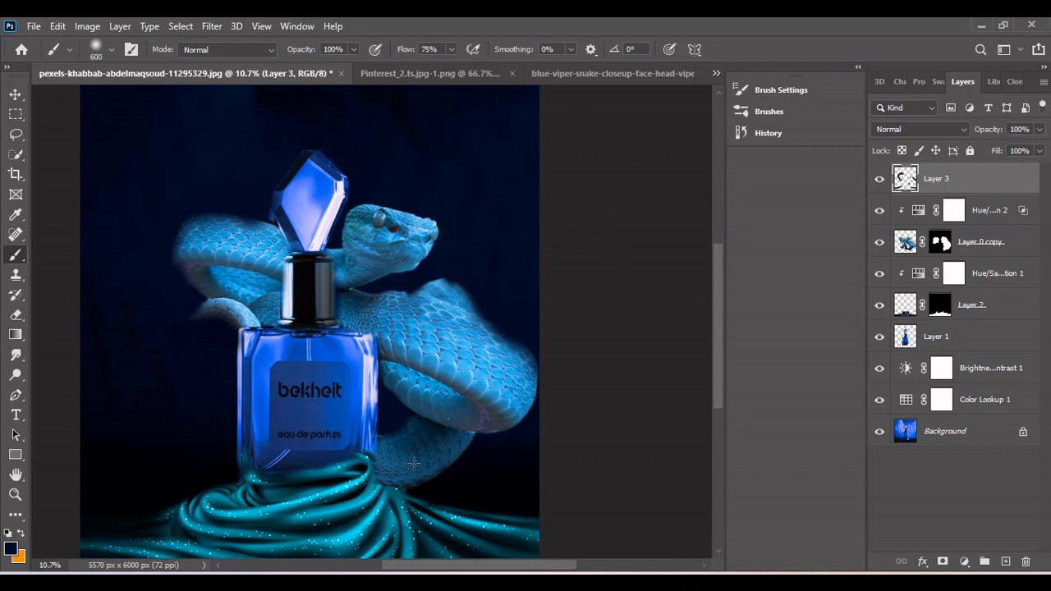
key(i)
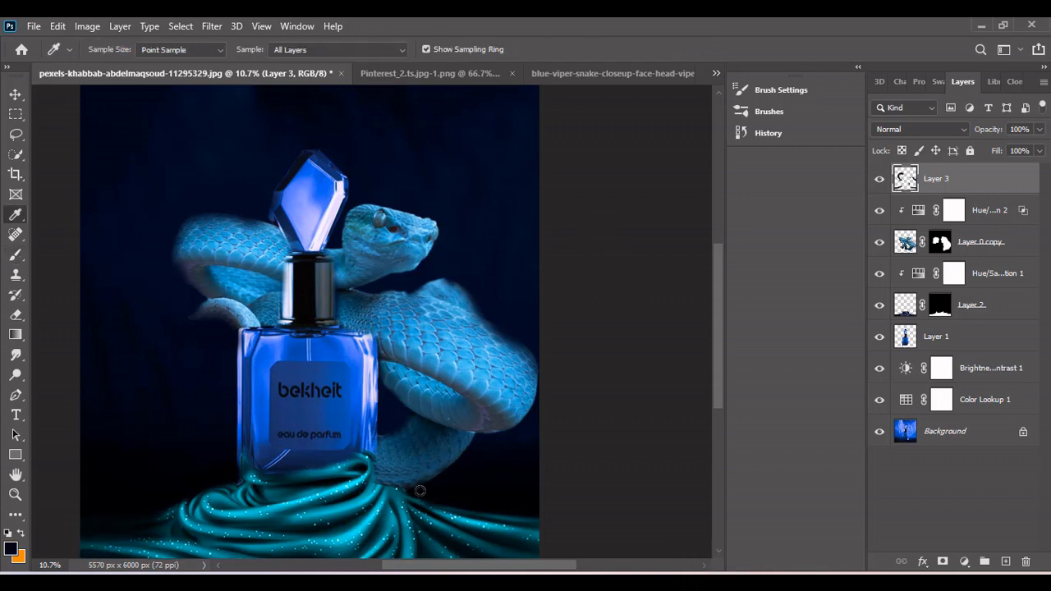
click(15, 255)
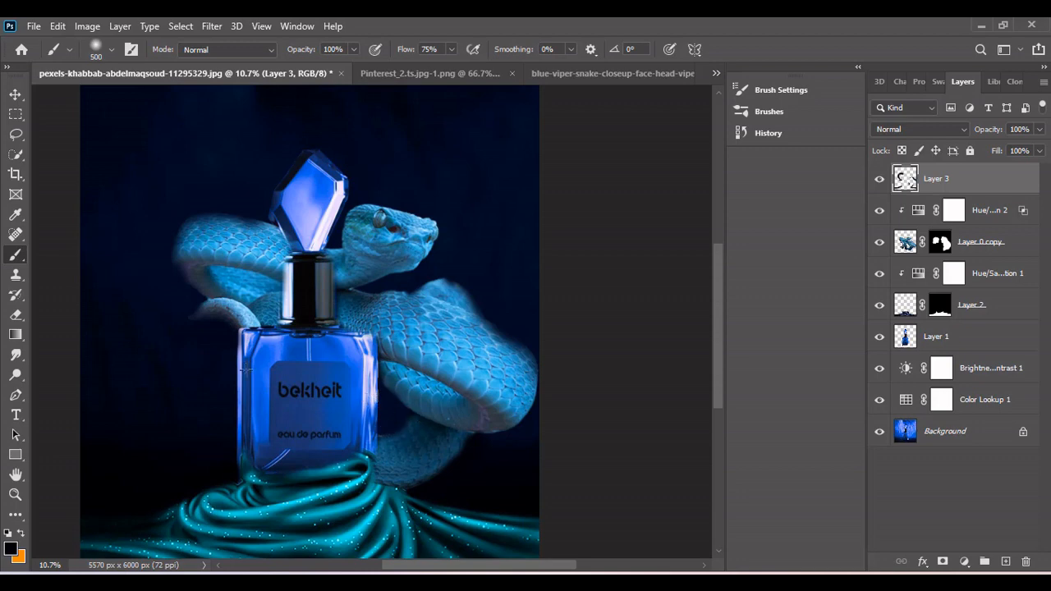
Try to darken the bottle's left edge with a near-black stroke from a 500 px soft brush, comparing before and after
drag(234, 333, 243, 475)
key(ctrl+z)
drag(234, 339, 237, 469)
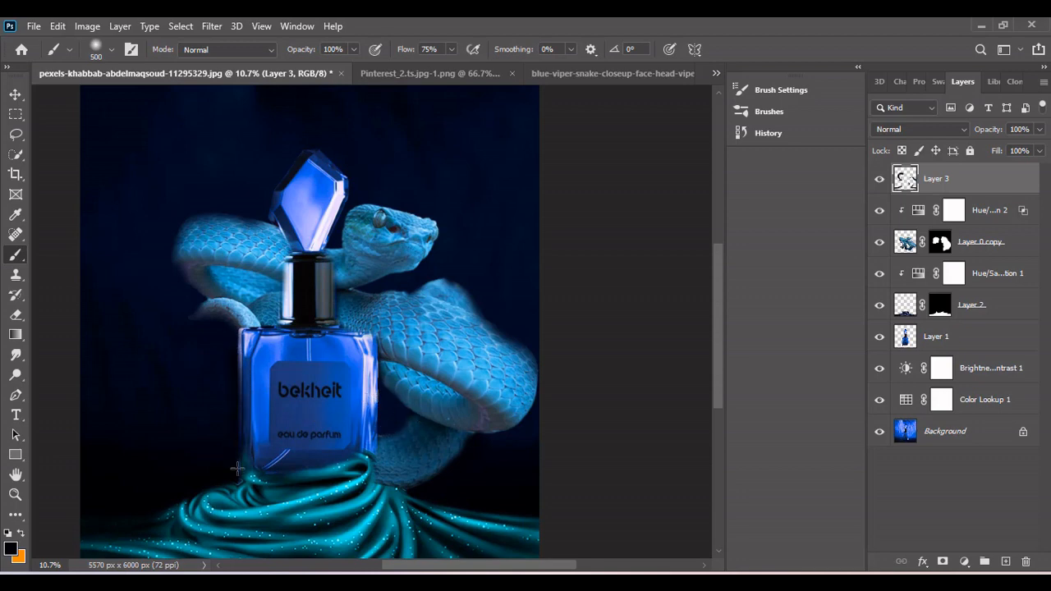
key(ctrl+z)
key(ctrl+shift+z)
key(ctrl+z)
key(ctrl+shift+z)
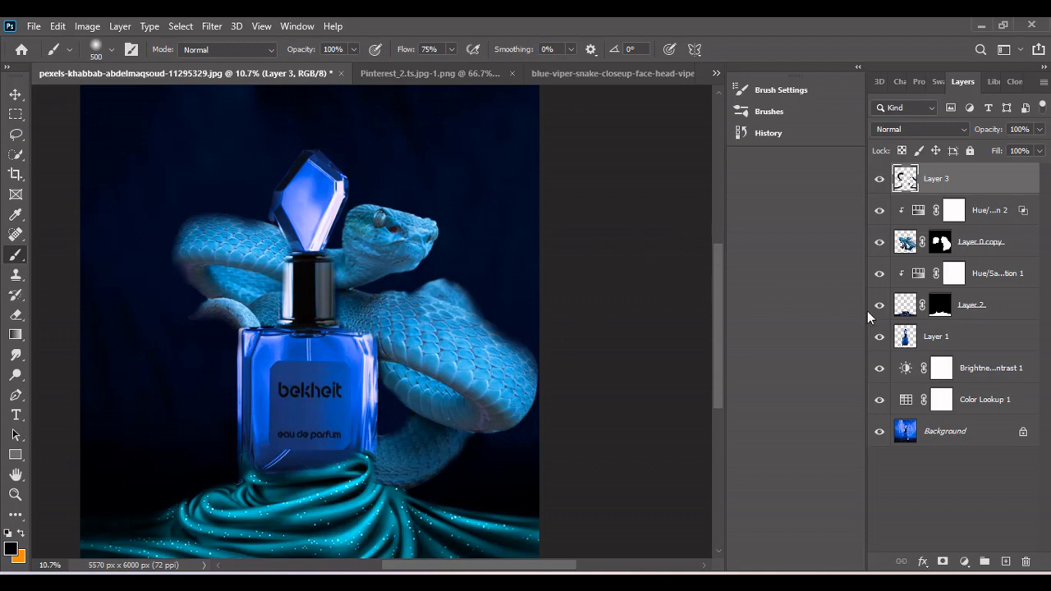
Add a new top layer in Overlay mode and set the foreground color to dark blue 00225a
key(ctrl+shift+alt+n)
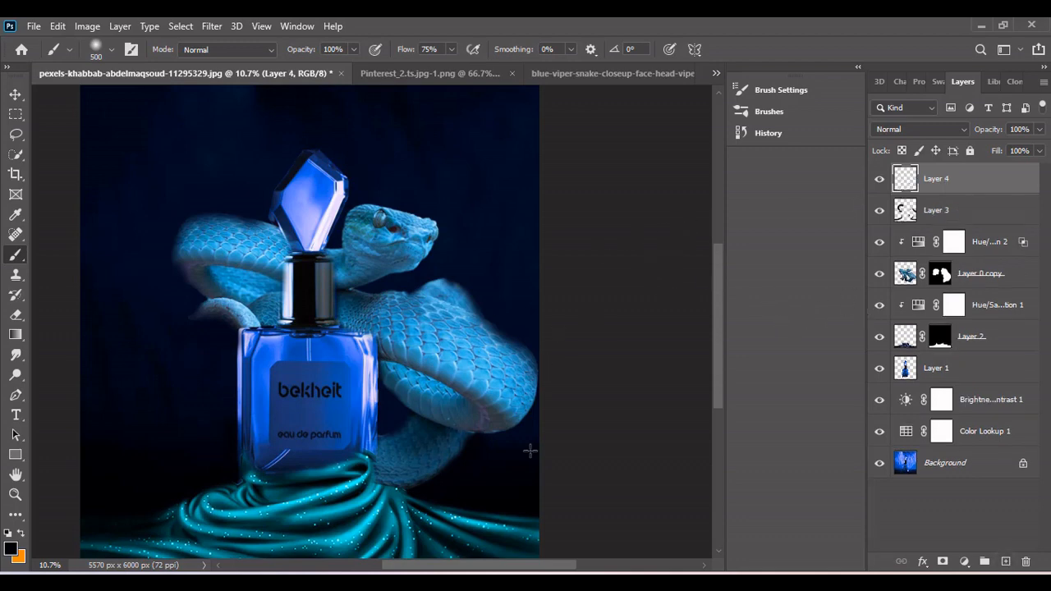
key(i)
click(319, 376)
key(b)
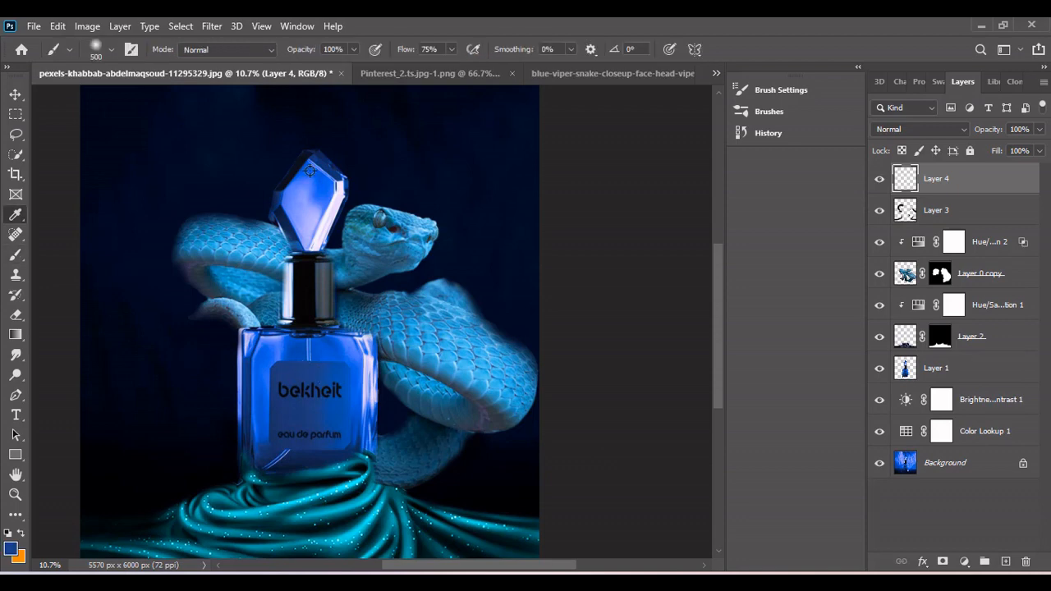
click(12, 552)
text(00225a)
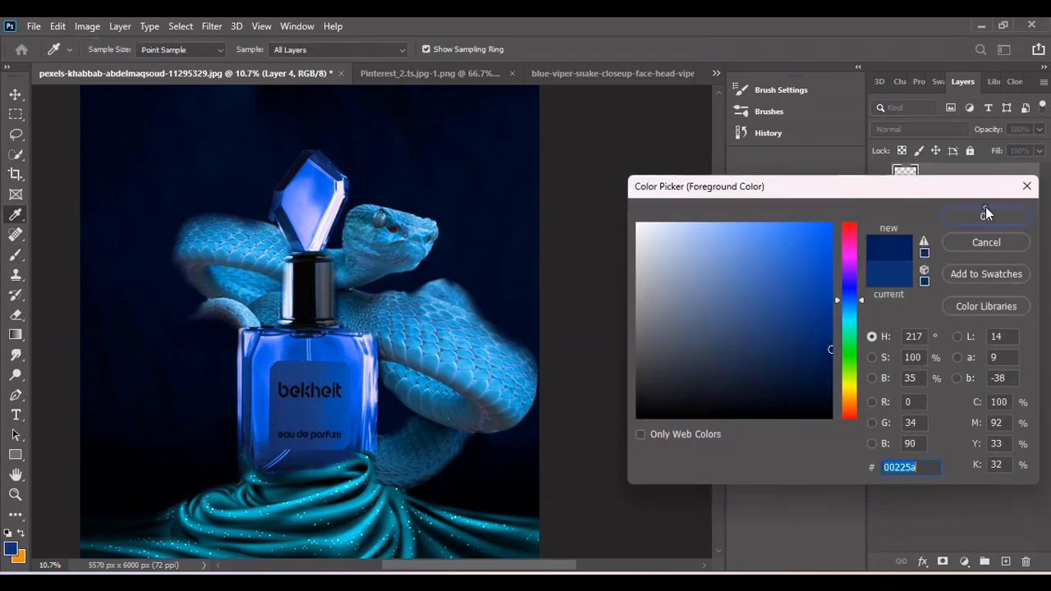
click(985, 214)
click(920, 129)
click(896, 316)
Paint dark blue shading on the snake beside the bottle neck and along the large right coil with a soft brush
mouse_move(402, 361)
mouse_down()
mouse_move(468, 345)
mouse_move(444, 335)
mouse_up()
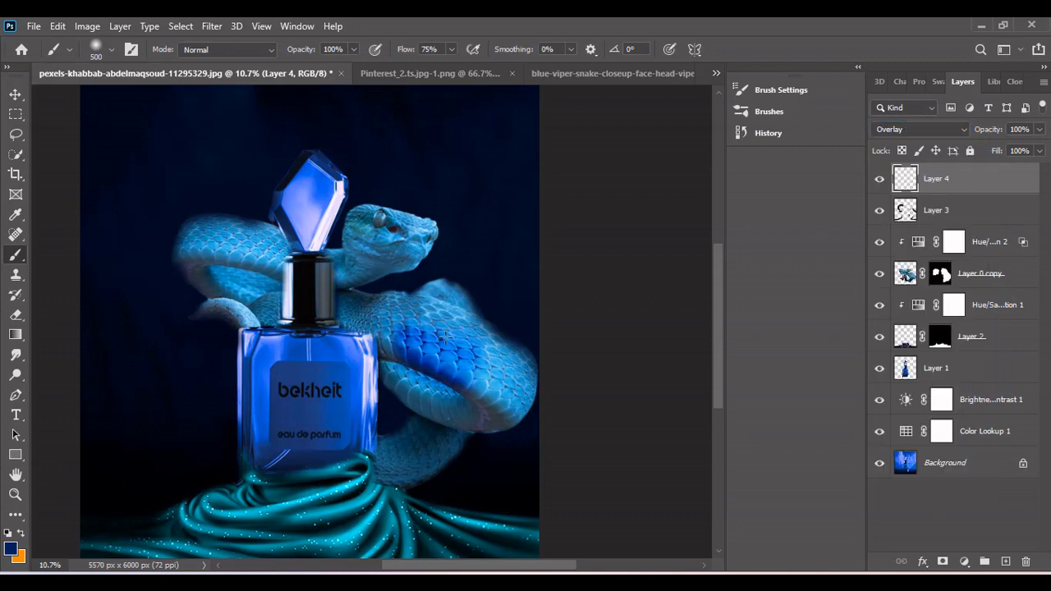
key(ctrl+z)
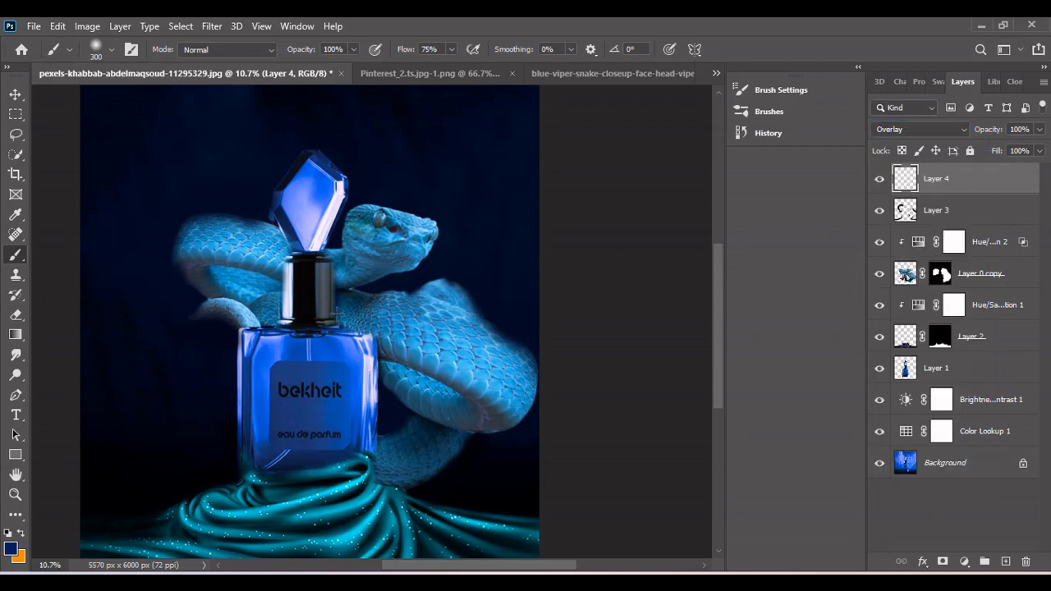
mouse_move(337, 312)
mouse_down()
mouse_move(376, 286)
mouse_move(350, 299)
mouse_move(357, 325)
mouse_move(423, 352)
mouse_up()
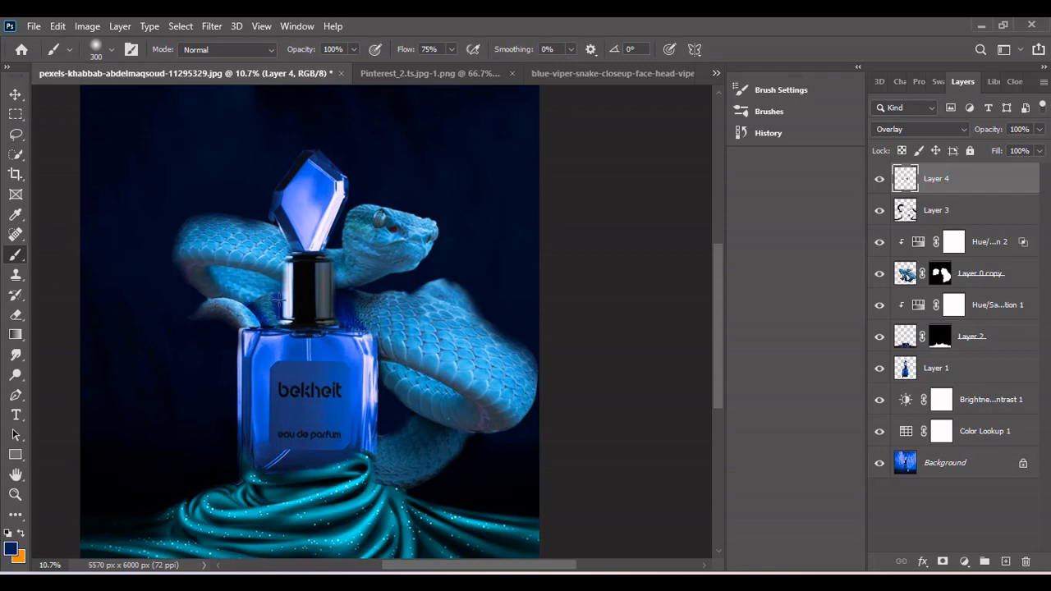
mouse_move(349, 326)
mouse_down()
mouse_move(424, 329)
mouse_move(520, 383)
mouse_move(527, 400)
mouse_move(494, 369)
mouse_move(511, 377)
mouse_move(503, 423)
mouse_up()
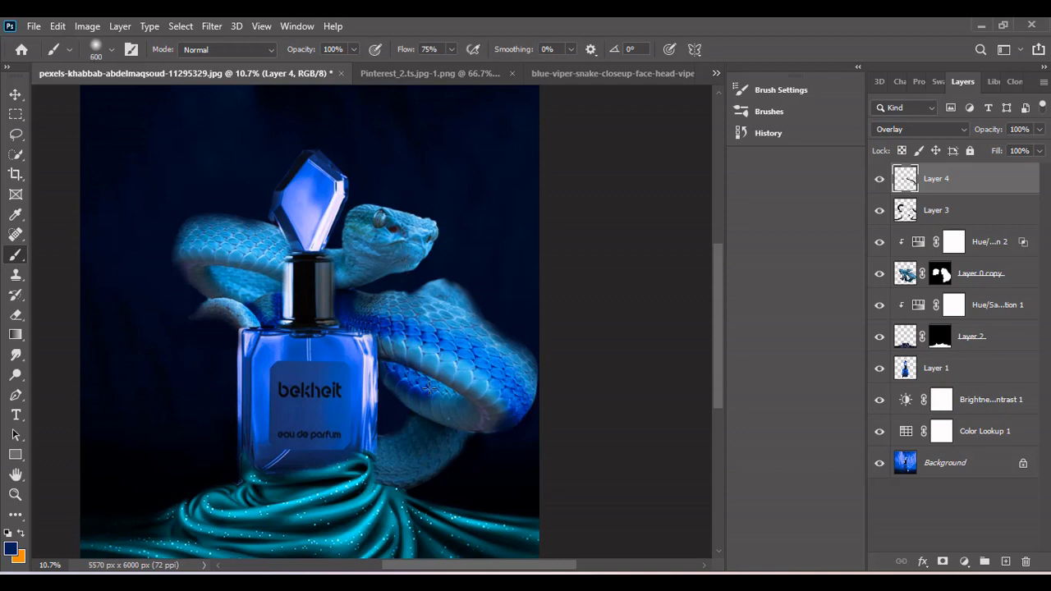
mouse_move(430, 387)
mouse_down()
mouse_move(444, 386)
mouse_move(405, 378)
mouse_move(444, 401)
mouse_move(384, 349)
mouse_up()
key(ctrl+z)
key(ctrl+z)
key(ctrl+z)
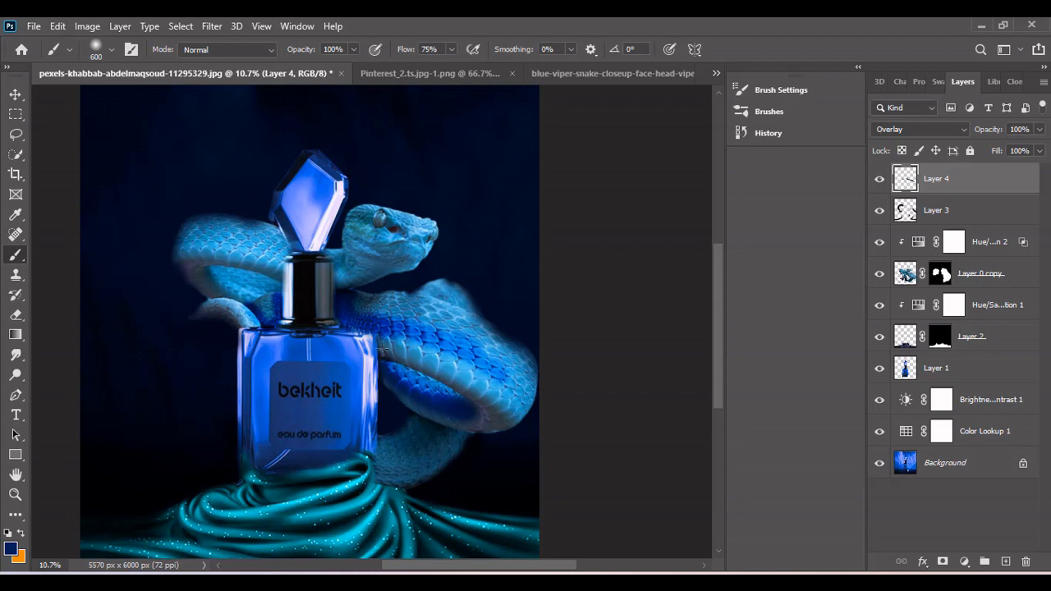
Shade the tail, left coil's underside and lower coils with a 600 px soft brush, and set the Overlay layer's opacity to 70%
mouse_move(243, 296)
mouse_down()
mouse_move(267, 283)
mouse_move(218, 294)
mouse_move(210, 309)
mouse_move(239, 327)
mouse_up()
mouse_move(223, 272)
mouse_down()
mouse_move(300, 283)
mouse_move(348, 309)
mouse_move(243, 291)
mouse_up()
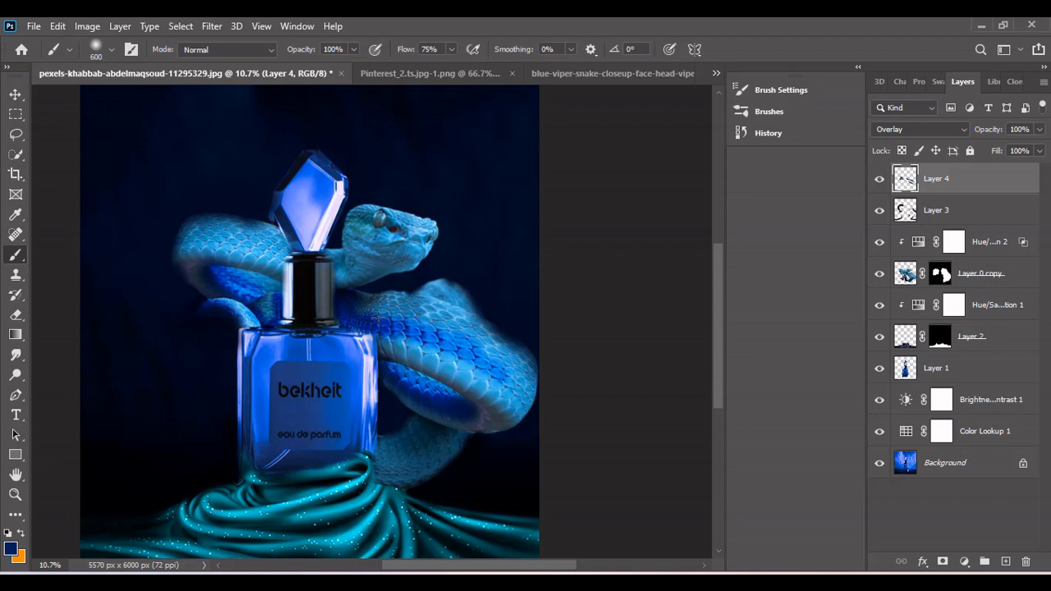
drag(376, 318, 354, 295)
drag(486, 364, 500, 441)
mouse_move(387, 461)
mouse_down()
mouse_move(383, 475)
mouse_move(415, 427)
mouse_move(456, 430)
mouse_move(502, 460)
mouse_up()
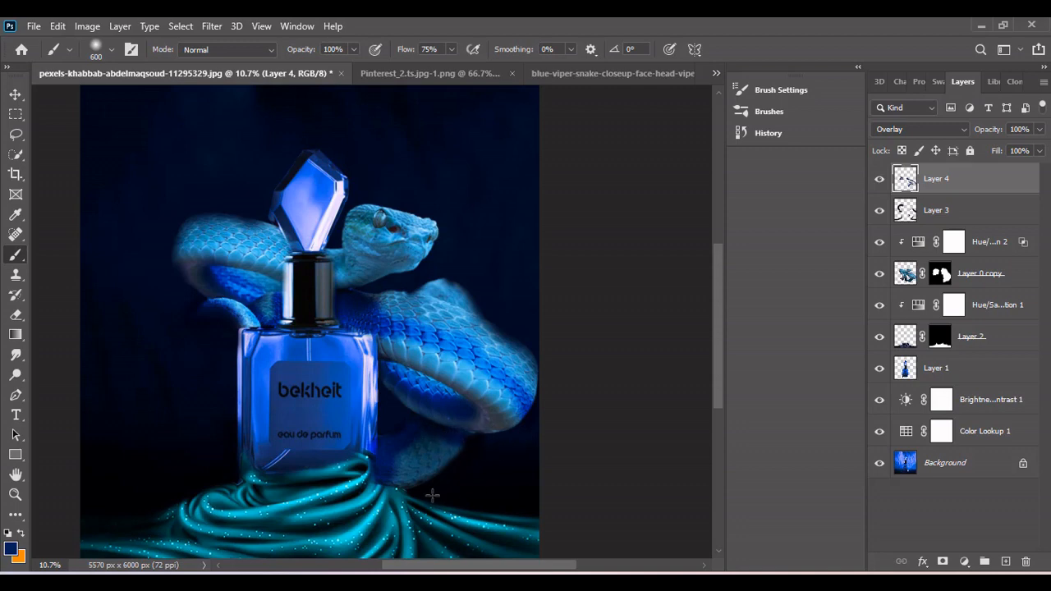
click(1039, 129)
drag(1041, 149, 1020, 152)
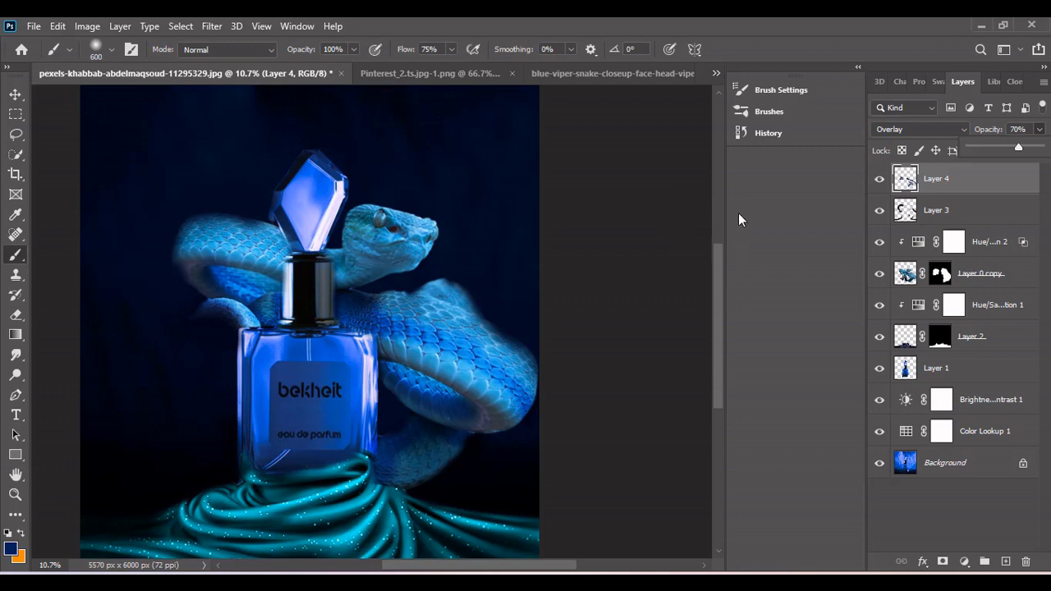
Set the foreground color to white ffffff and highlight the snake's head with a 100 px soft brush on the Overlay layer
click(11, 548)
text(ffffff)
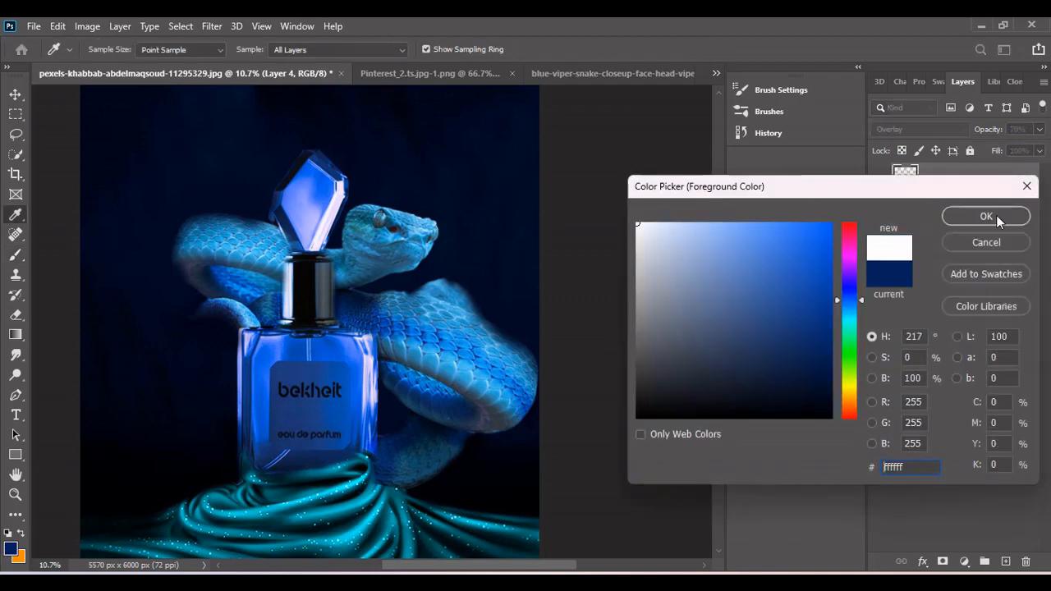
click(986, 216)
mouse_move(382, 333)
mouse_down()
mouse_move(450, 318)
mouse_move(501, 333)
mouse_up()
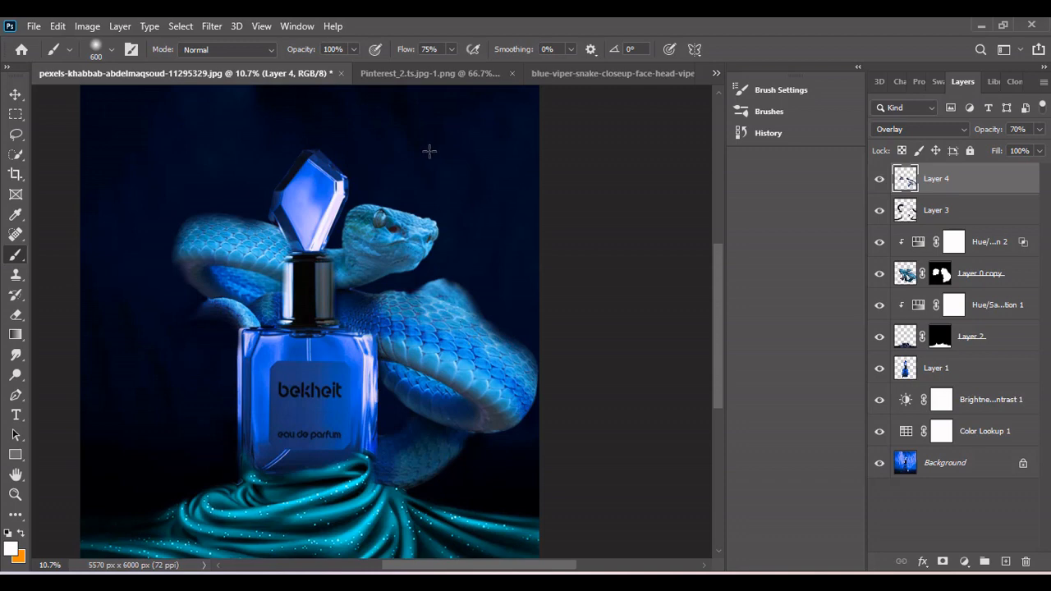
key(bracketleft)
mouse_move(400, 302)
mouse_down()
mouse_move(448, 310)
mouse_move(505, 346)
mouse_move(516, 368)
mouse_up()
key(ctrl+z)
click(378, 215)
key(ctrl+z)
mouse_move(360, 218)
mouse_down()
mouse_move(366, 210)
mouse_move(361, 219)
mouse_up()
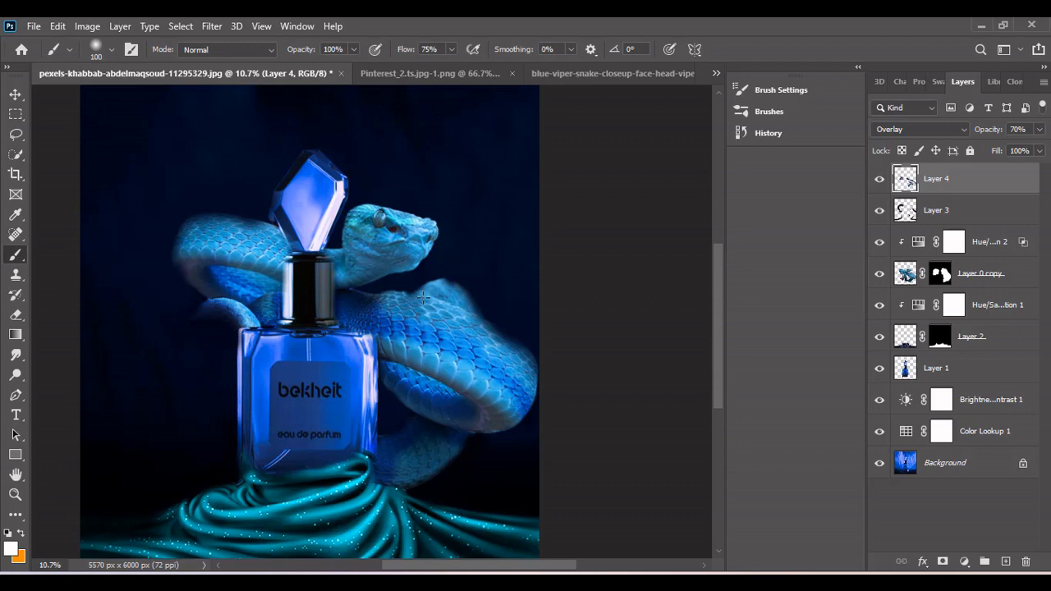
Enlarge the soft brush to 400 px and paint white highlights along the snake's large right coil
mouse_move(514, 359)
mouse_down()
mouse_move(426, 303)
mouse_move(584, 360)
mouse_up()
key(ctrl+z)
key(])
key(])
key(])
key(])
key(])
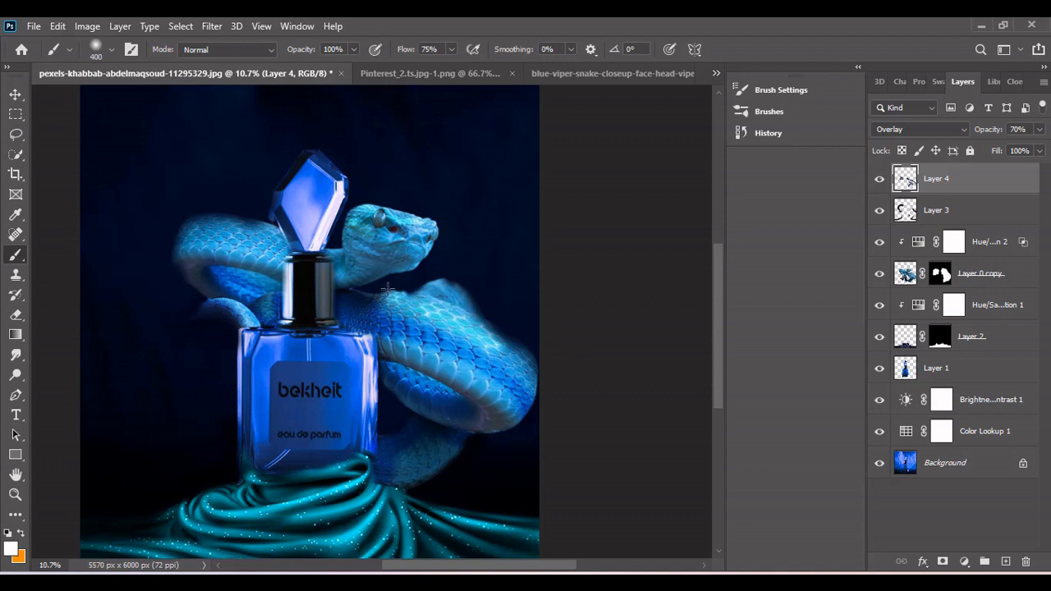
key(ctrl+z)
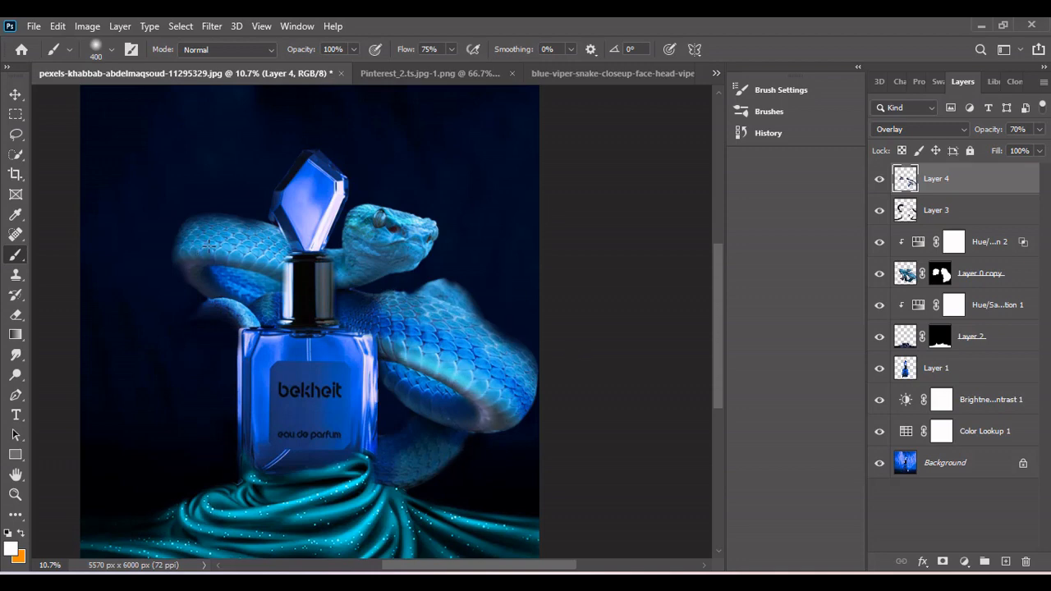
Brighten the snake's left coil, head and lower coil with white 400 px soft brush strokes
drag(209, 246, 288, 258)
mouse_move(348, 274)
mouse_down()
mouse_move(391, 235)
mouse_move(360, 231)
mouse_move(378, 237)
mouse_up()
key(ctrl+z)
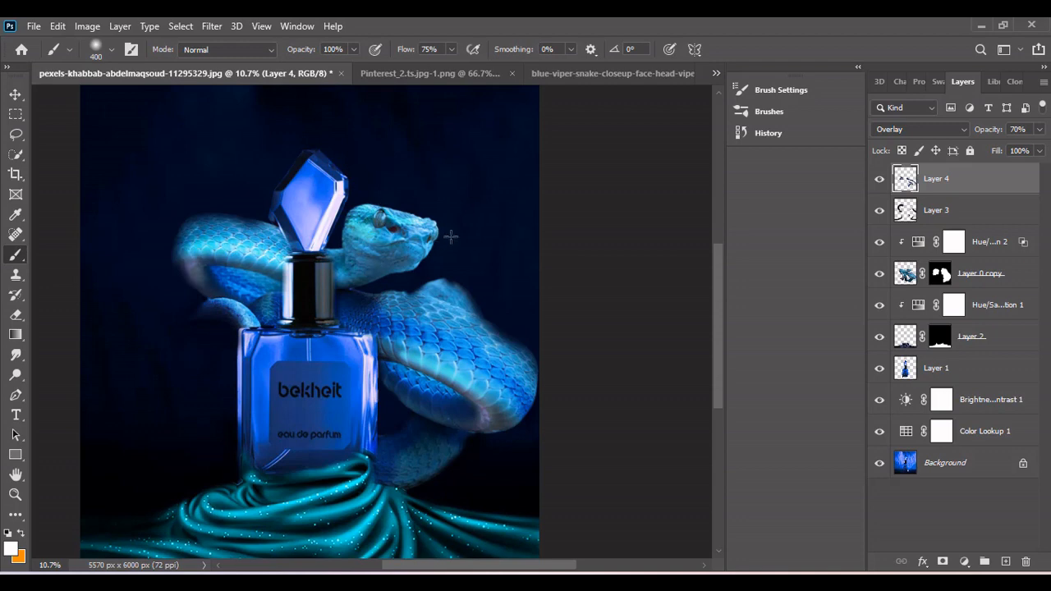
mouse_move(462, 331)
mouse_down()
mouse_move(513, 348)
mouse_move(494, 330)
mouse_up()
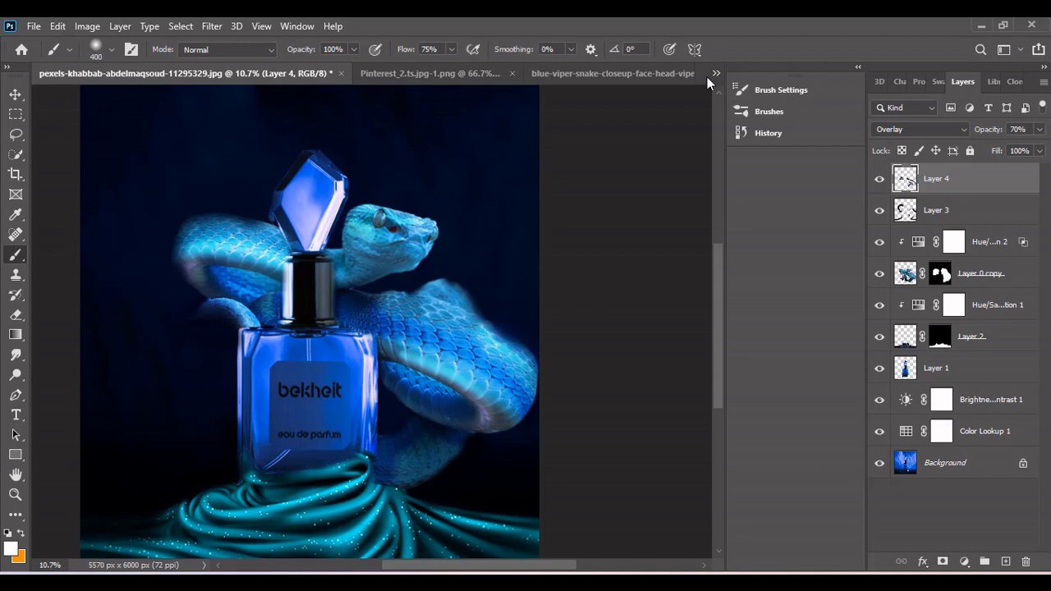
drag(422, 461, 448, 445)
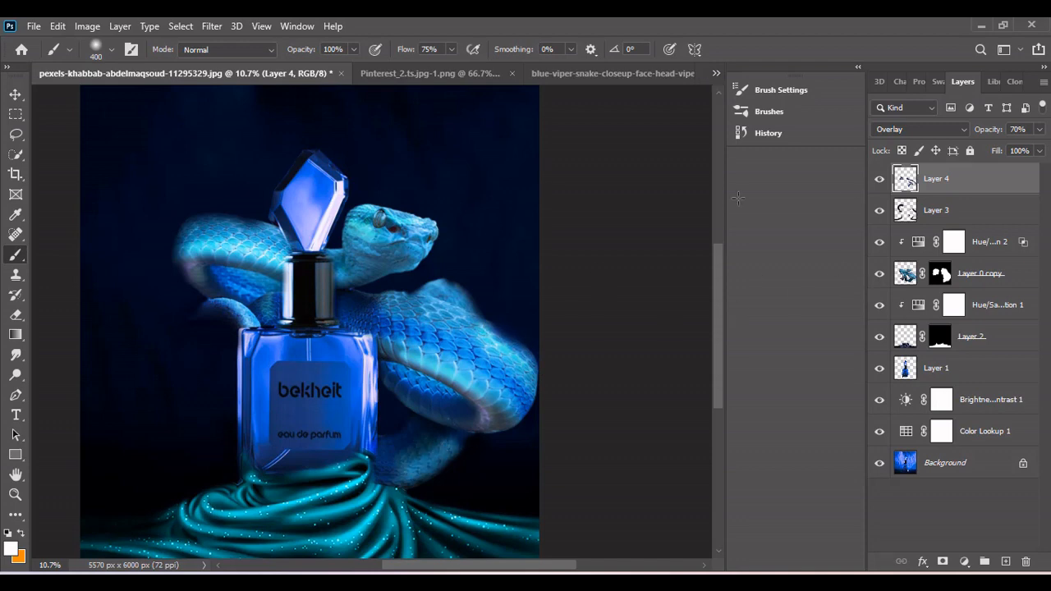
Sample a dark background color and deepen the crease behind the upper right coil and the bottle's side edges with a 90 px brush
alt+click(293, 171)
drag(449, 298, 483, 326)
key(ctrl+z)
drag(477, 313, 482, 319)
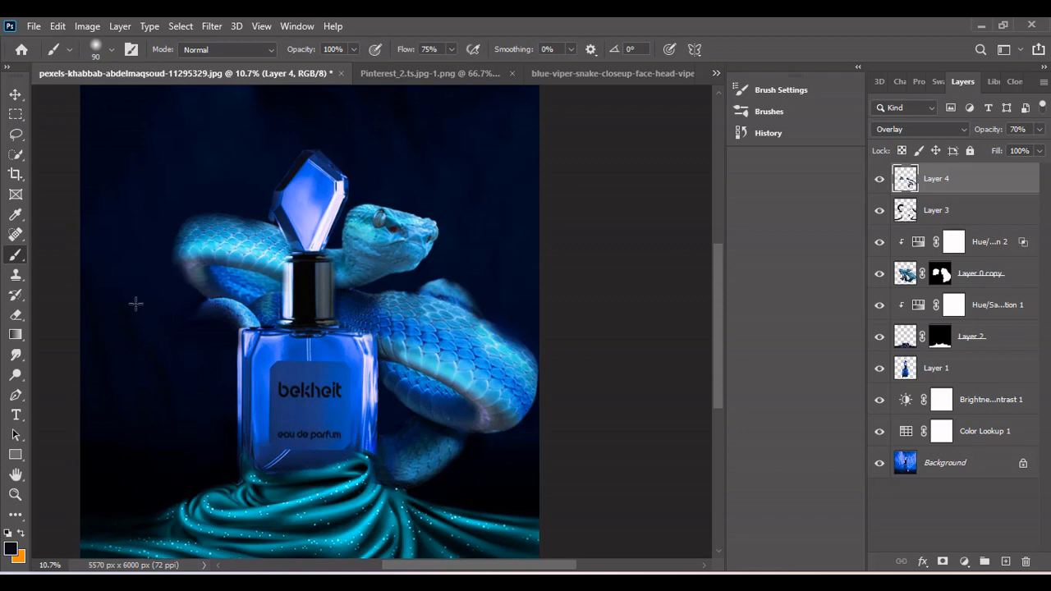
drag(237, 335, 239, 454)
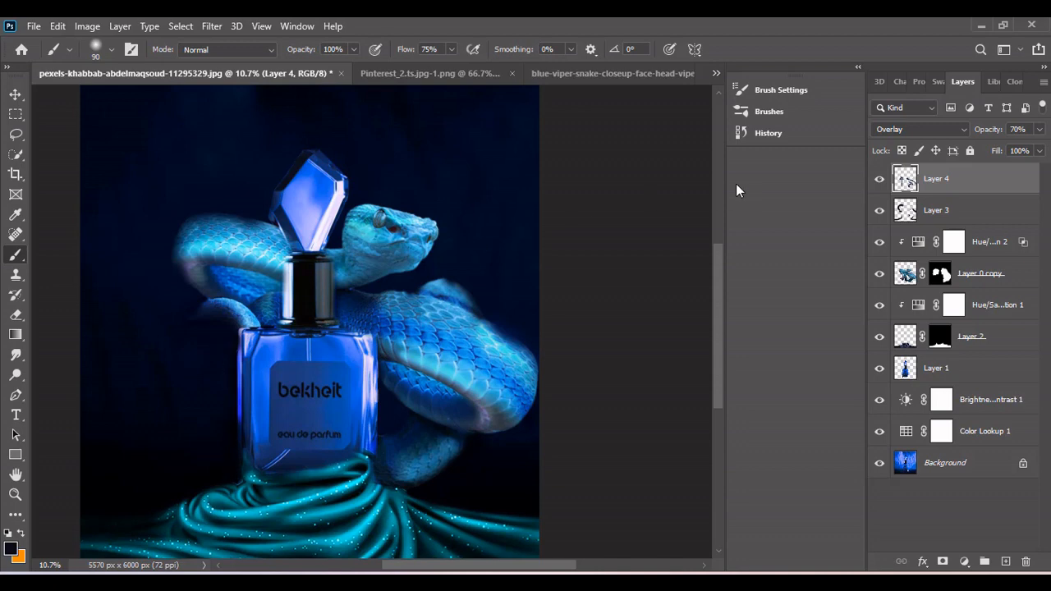
drag(380, 382, 380, 426)
Outline the snake's eye with the Lasso tool and add a new empty layer on top
click(16, 134)
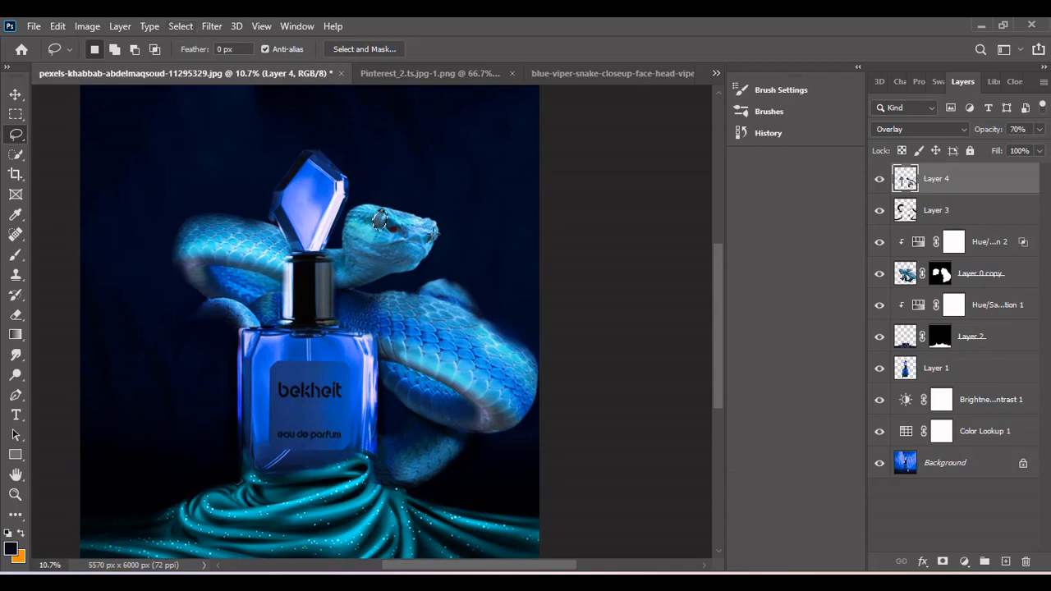
key(shift)
key(ctrl+shift+alt+n)
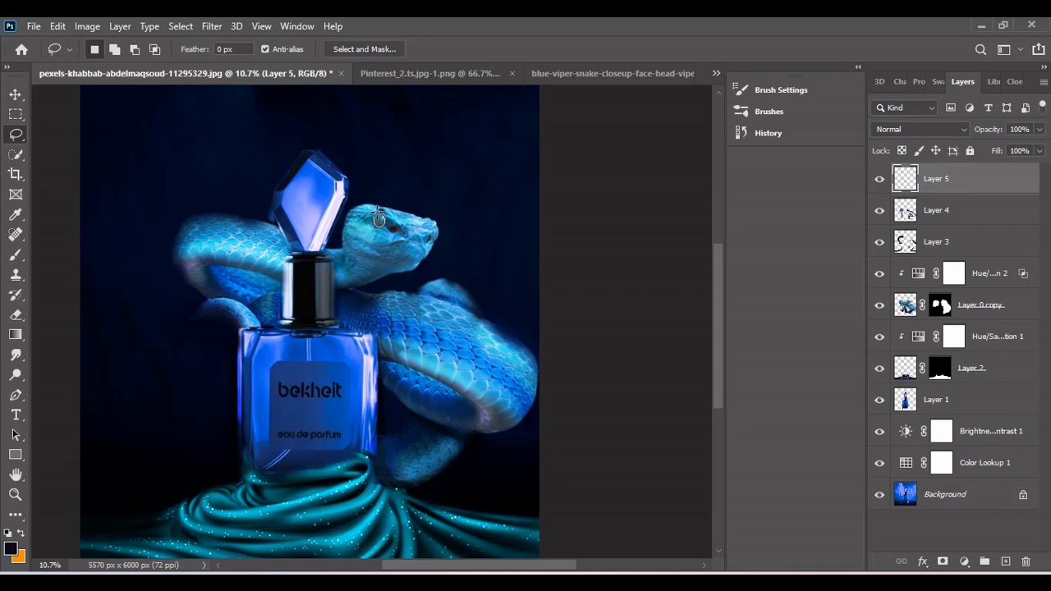
Add the snake's far eye to the lasso selection and paint both selected areas white (#ffffff) with the 90 px brush
shift+drag(433, 228, 436, 231)
click(10, 549)
text(ffffff)
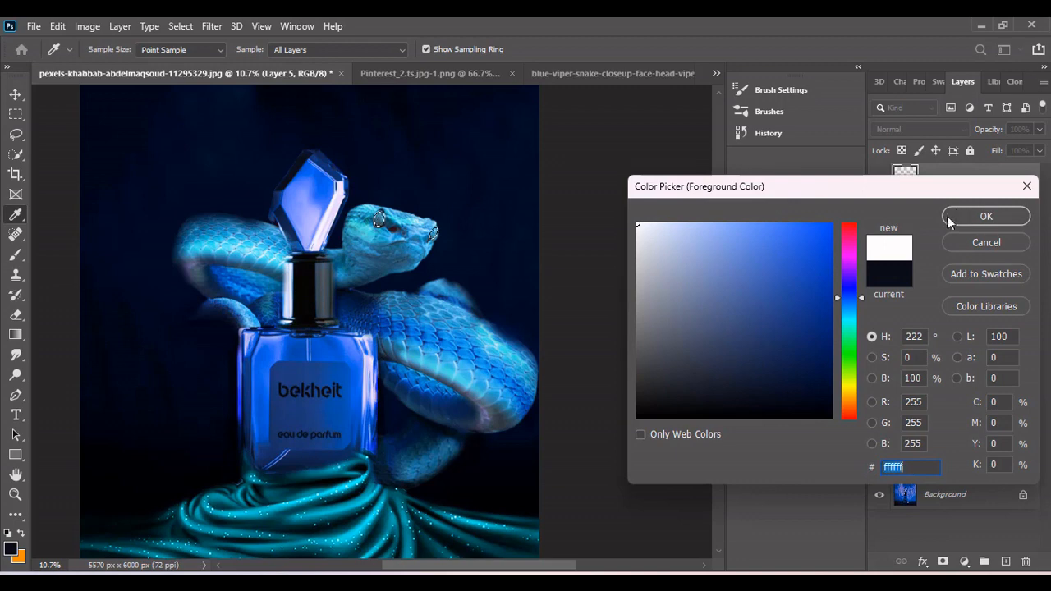
click(967, 210)
key(b)
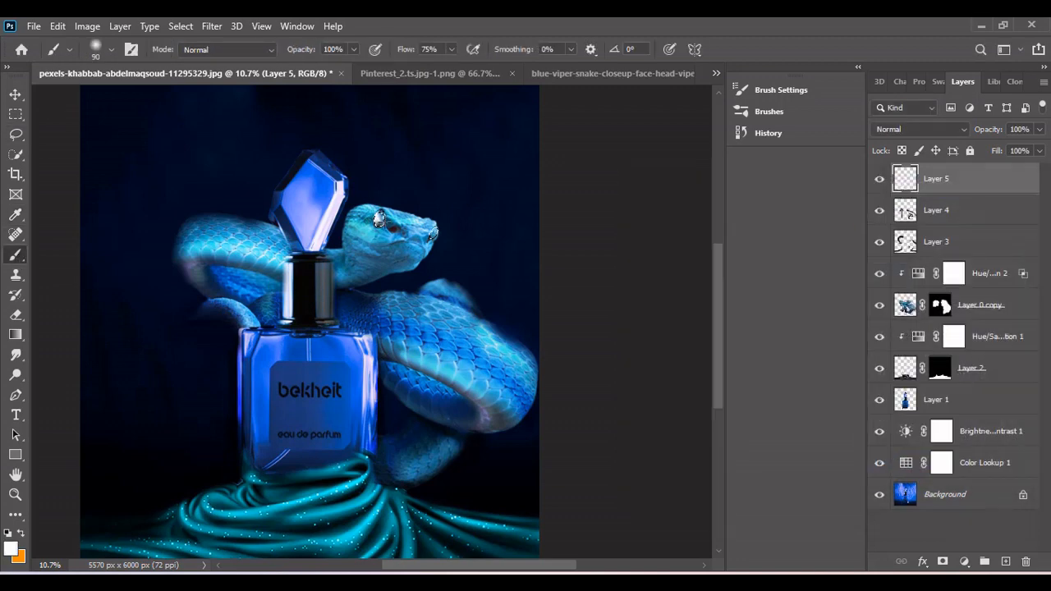
click(380, 217)
click(434, 234)
Clear the selection around the painted eyes and reduce the brush size to 45 px
right_click(376, 216)
key(Return)
key(bracketleft)
key(bracketleft)
key(bracketleft)
key(bracketleft)
key(bracketleft)
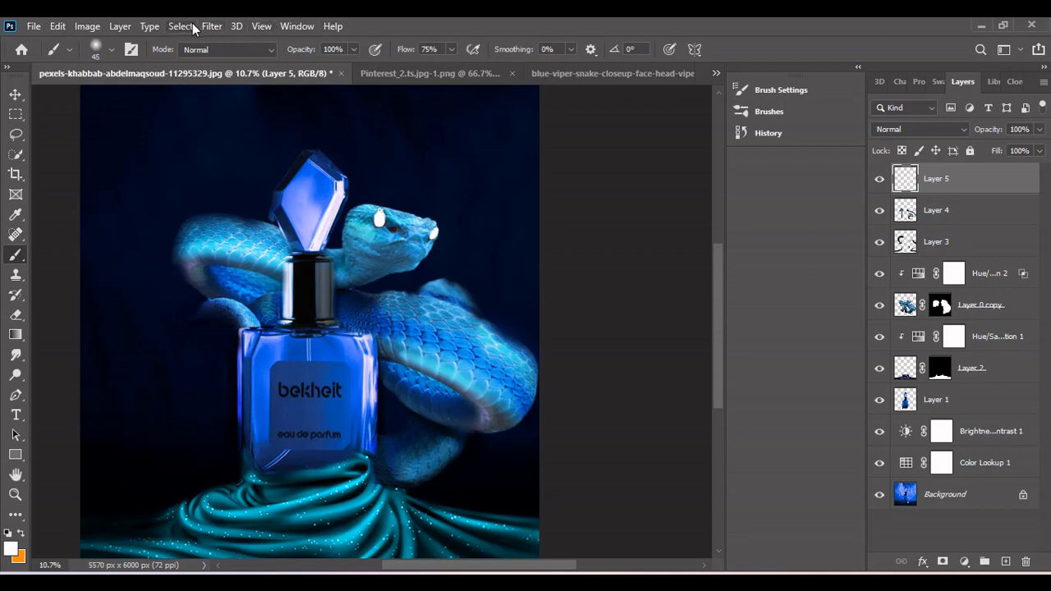
Set Layer 5 with the white eyes to Overlay blending and soften it with a Gaussian Blur
click(891, 132)
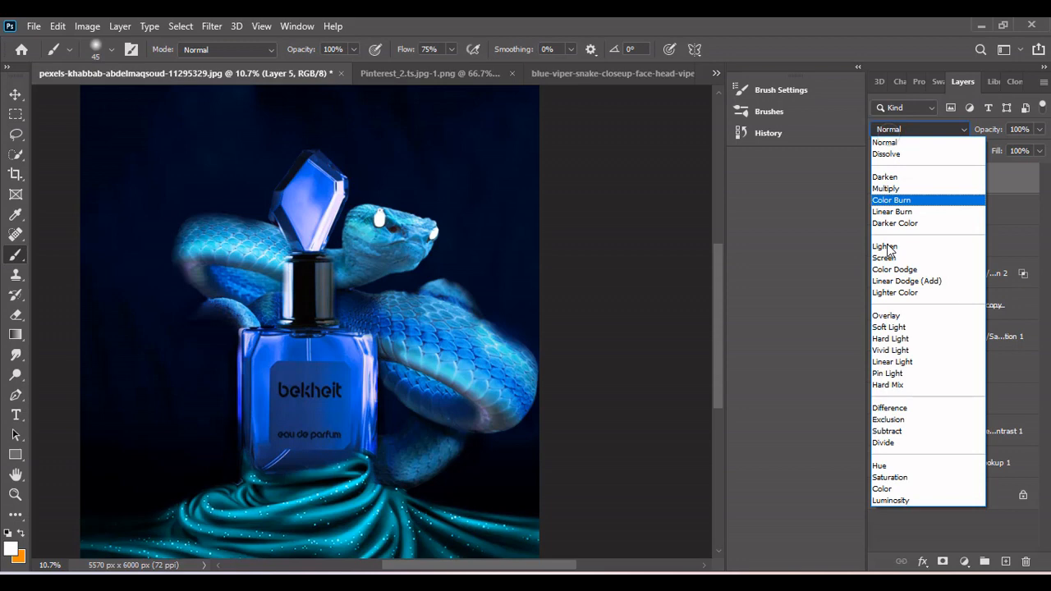
click(892, 319)
click(212, 26)
mouse_move(337, 200)
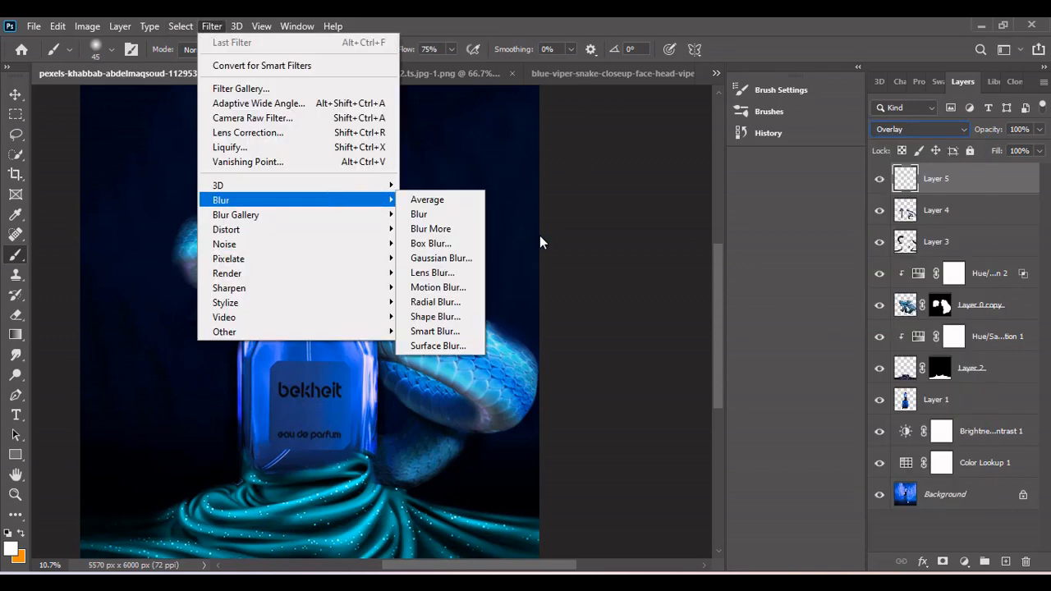
click(441, 258)
drag(879, 312, 837, 309)
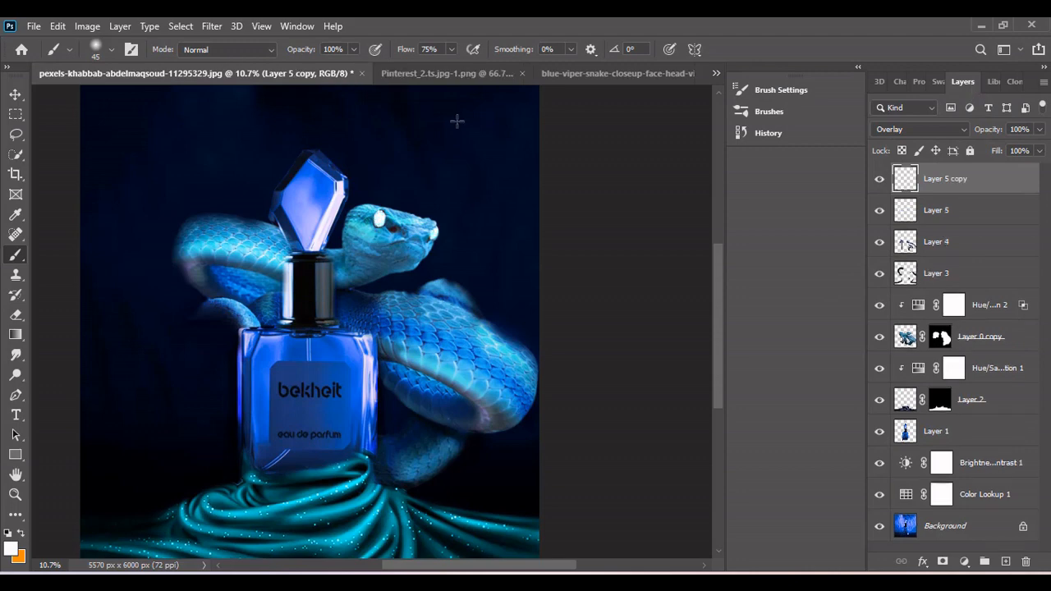
Duplicate Layer 5 and apply a Gaussian Blur with a radius of about 61 px to the copy
click(212, 26)
mouse_move(337, 201)
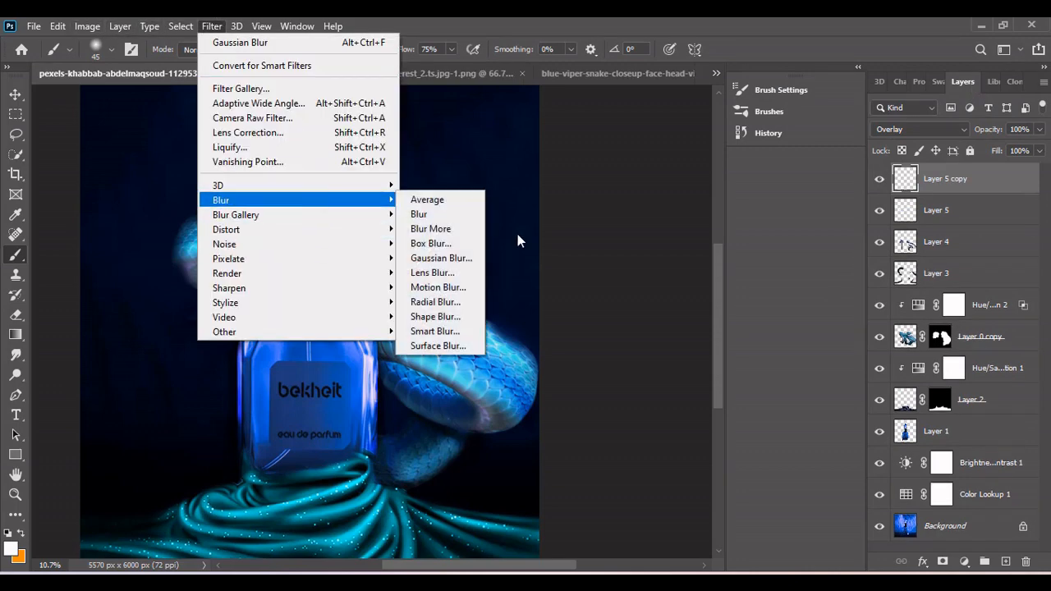
click(441, 258)
drag(838, 312, 875, 313)
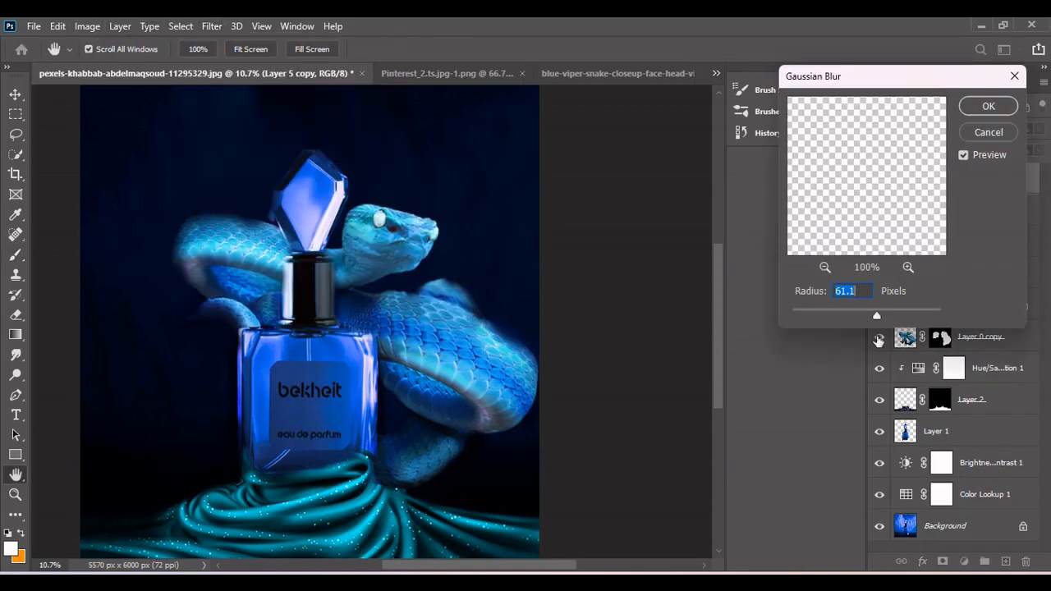
click(873, 318)
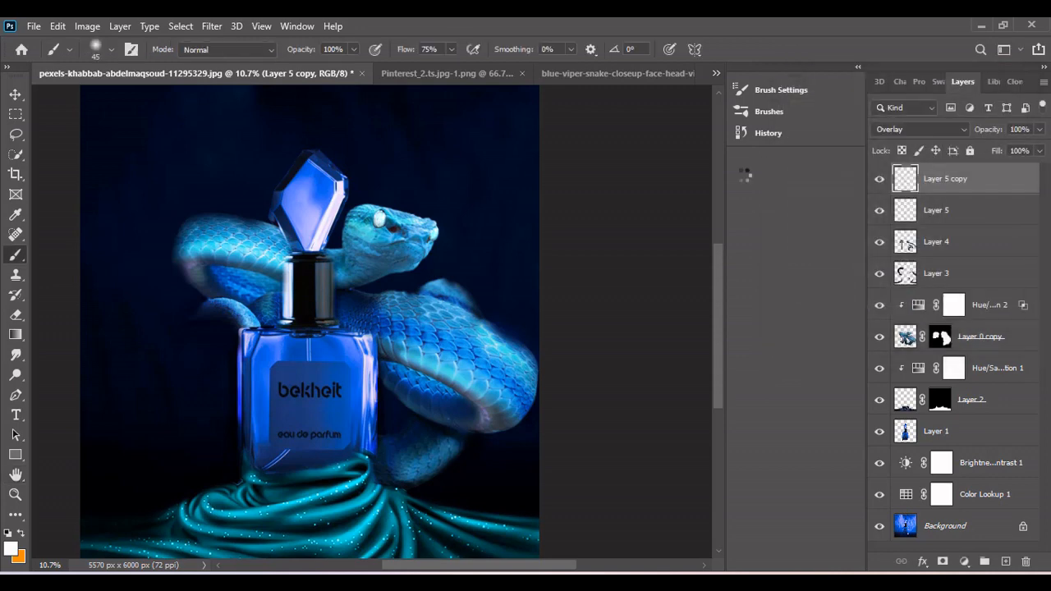
Duplicate the blurred eye layer seven times to intensify the glow
key(ctrl+j)
key(ctrl+j)
key(ctrl+j)
key(ctrl+j)
key(ctrl+j)
key(ctrl+j)
key(ctrl+j)
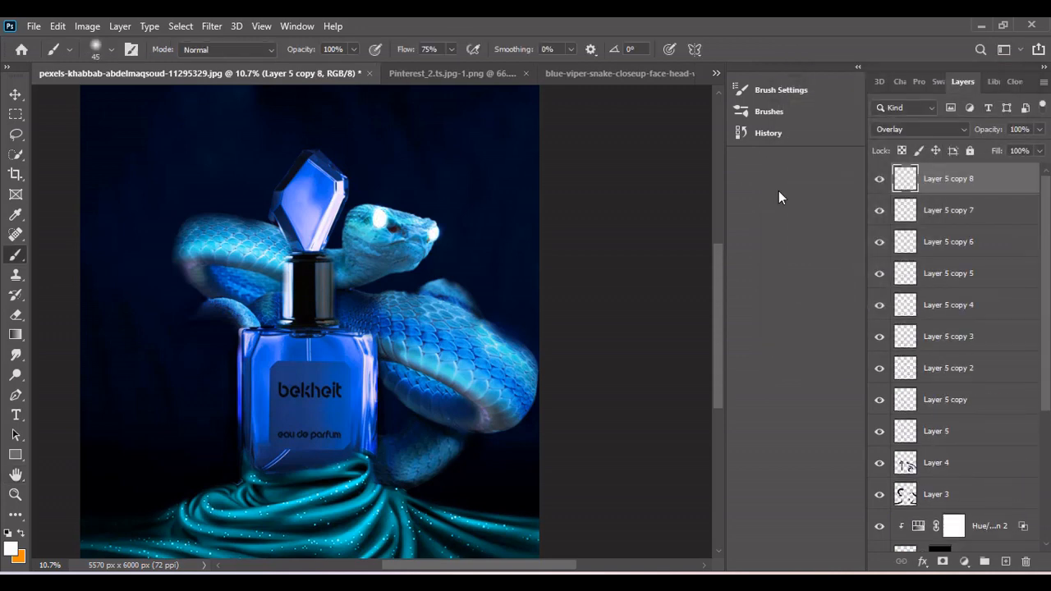
Add a Brightness/Contrast adjustment clipped to the snake's Layer 0 copy, with brightness -30 and contrast 11
scroll(928, 440, down, 5)
click(957, 331)
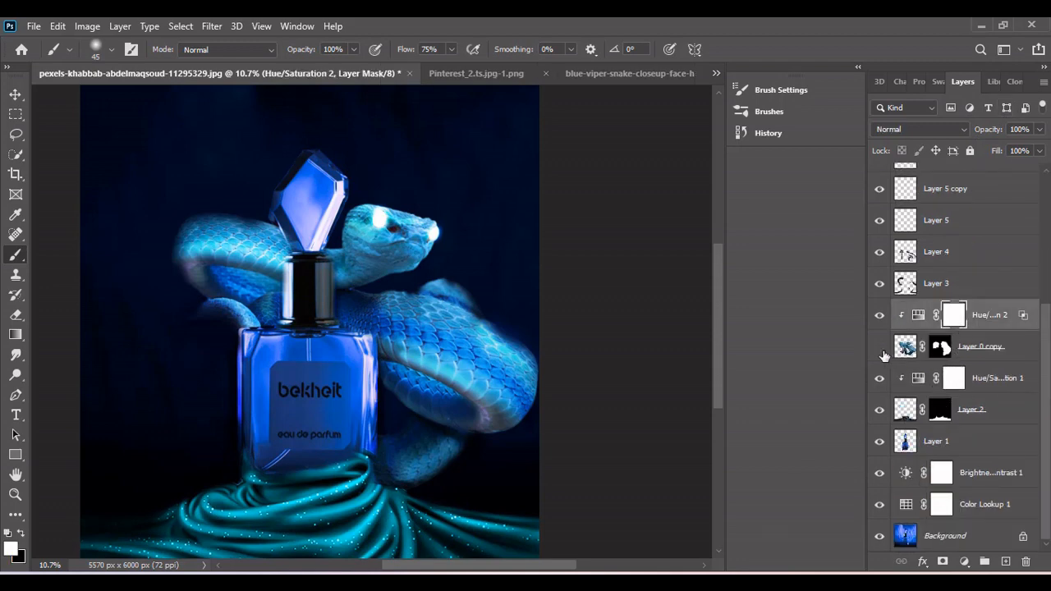
click(880, 348)
click(879, 348)
click(982, 351)
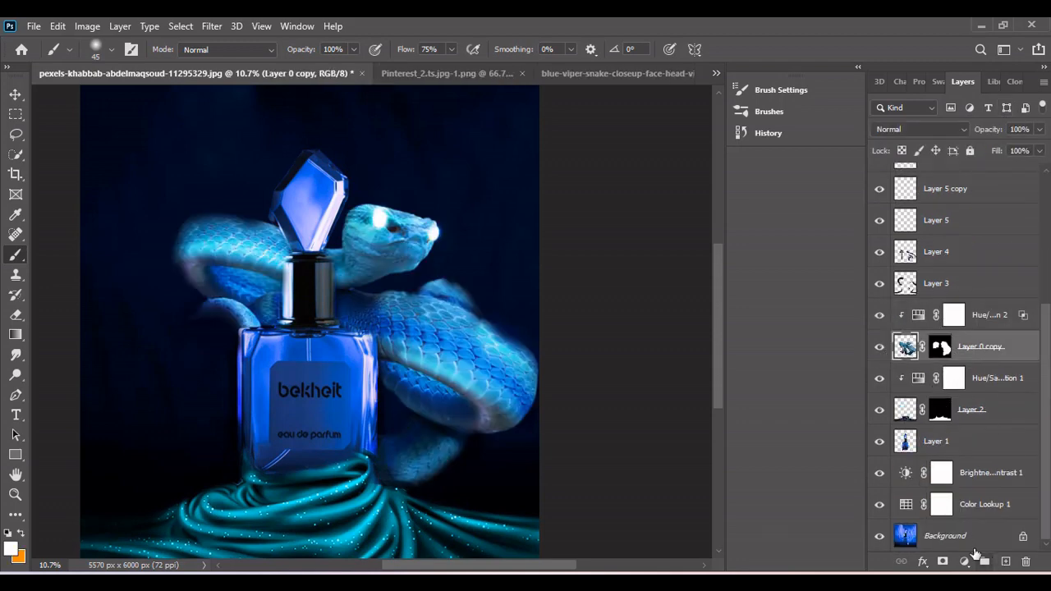
click(964, 561)
click(970, 346)
drag(909, 171, 961, 245)
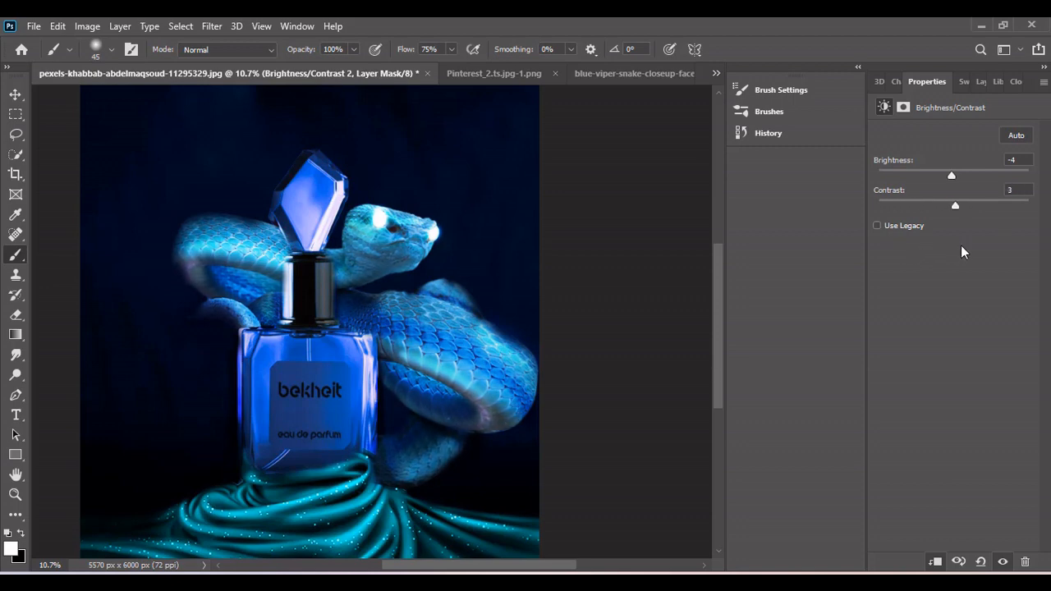
drag(952, 175, 940, 175)
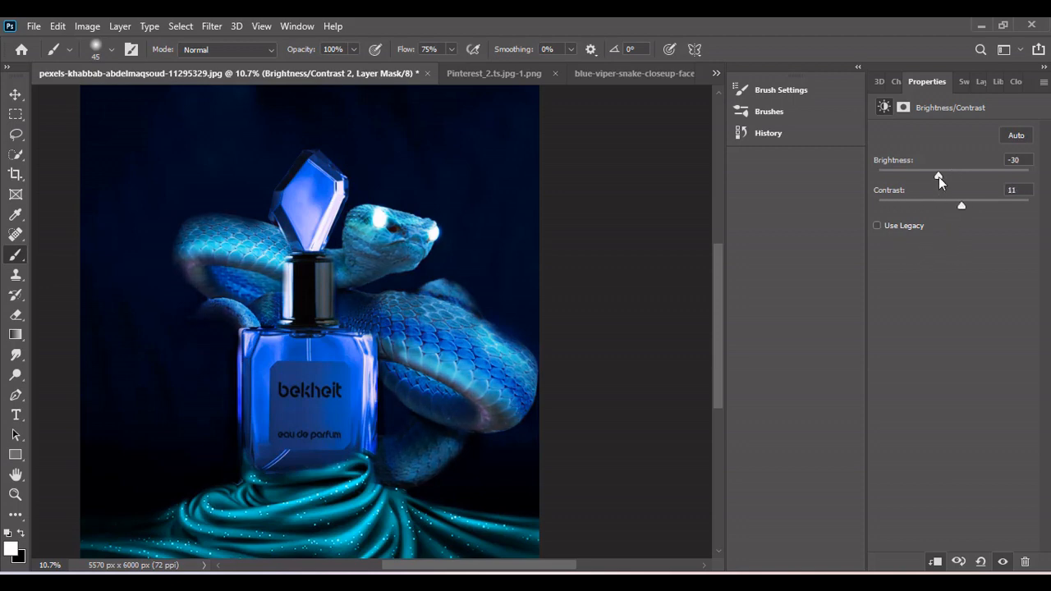
click(983, 81)
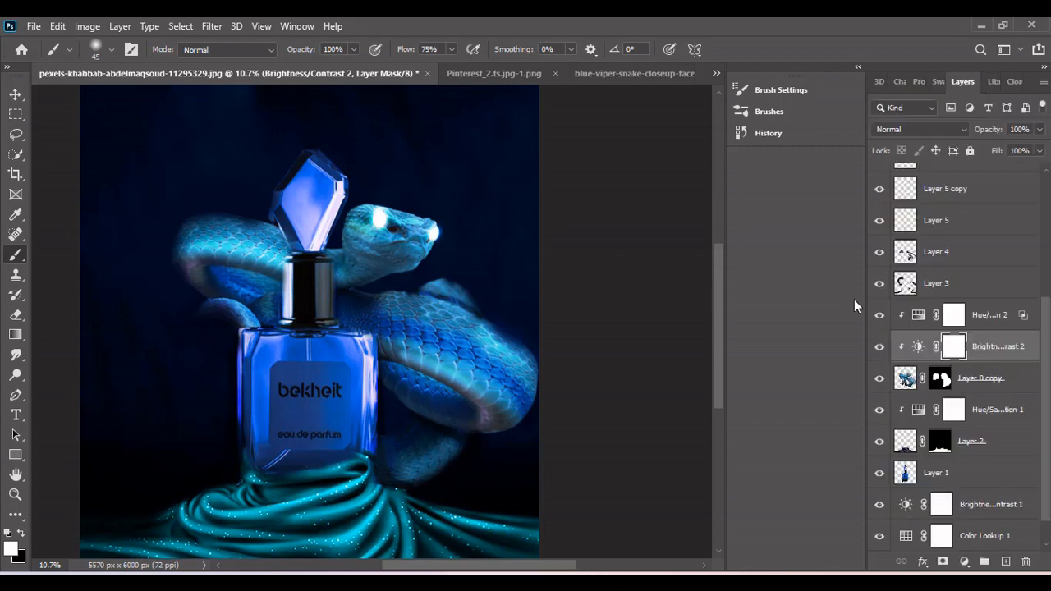
key(alt)
click(937, 283)
drag(410, 359, 454, 371)
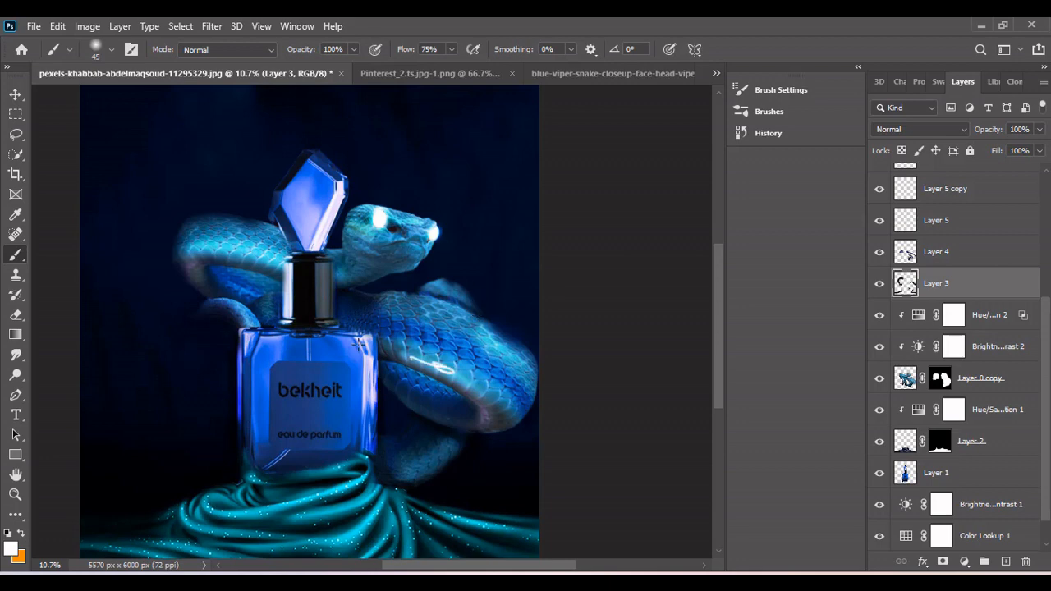
Sample a dark color from the stopper's edge and paint shadows around the bottle's neck on Layer 4 with 600 and 400 px brushes
click(933, 258)
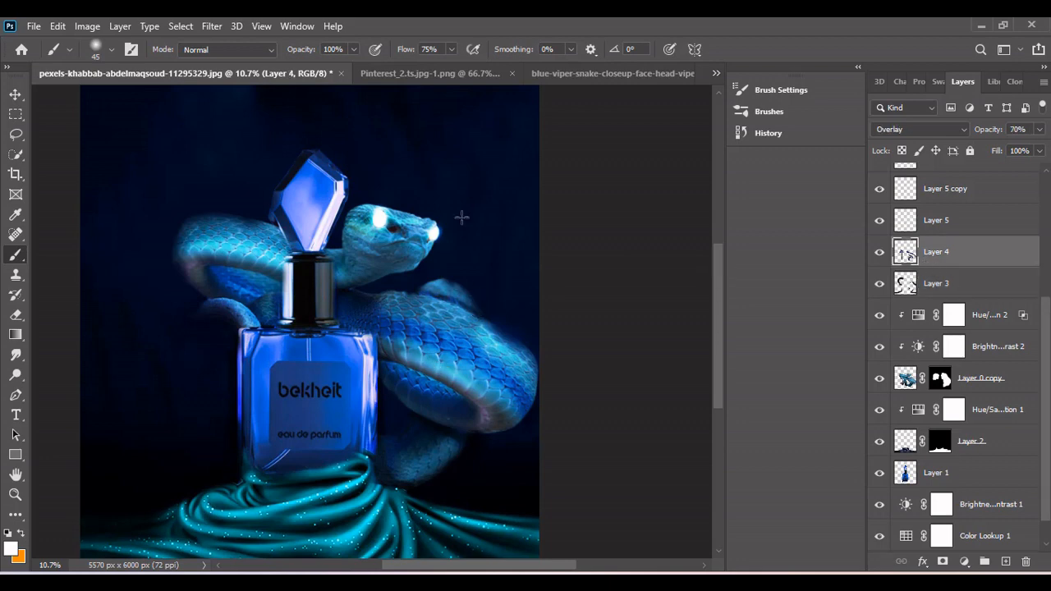
alt+click(296, 170)
key(bracketright)
key(bracketright)
key(bracketright)
key(bracketright)
key(bracketright)
key(bracketright)
key(bracketright)
key(bracketright)
key(bracketright)
key(bracketright)
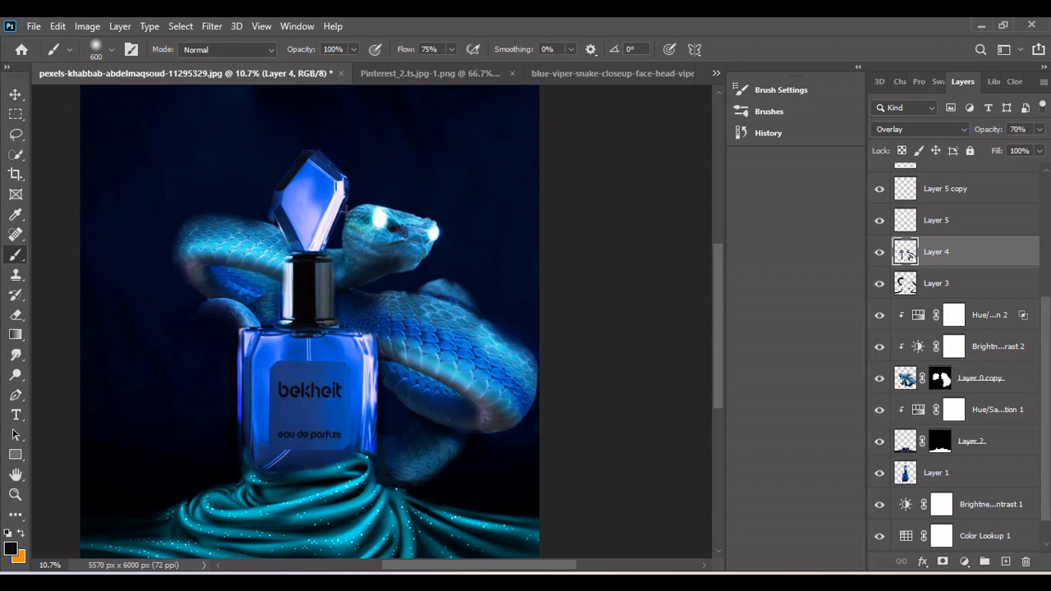
drag(279, 237, 289, 247)
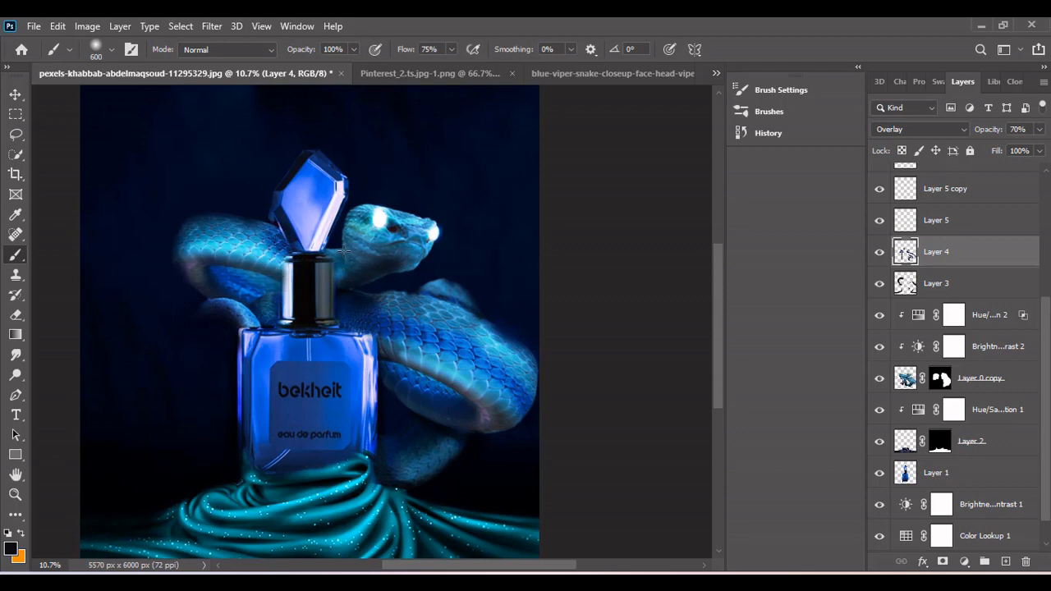
mouse_move(326, 253)
mouse_down()
mouse_move(339, 280)
mouse_move(397, 256)
mouse_move(407, 267)
mouse_move(344, 294)
mouse_move(346, 327)
mouse_up()
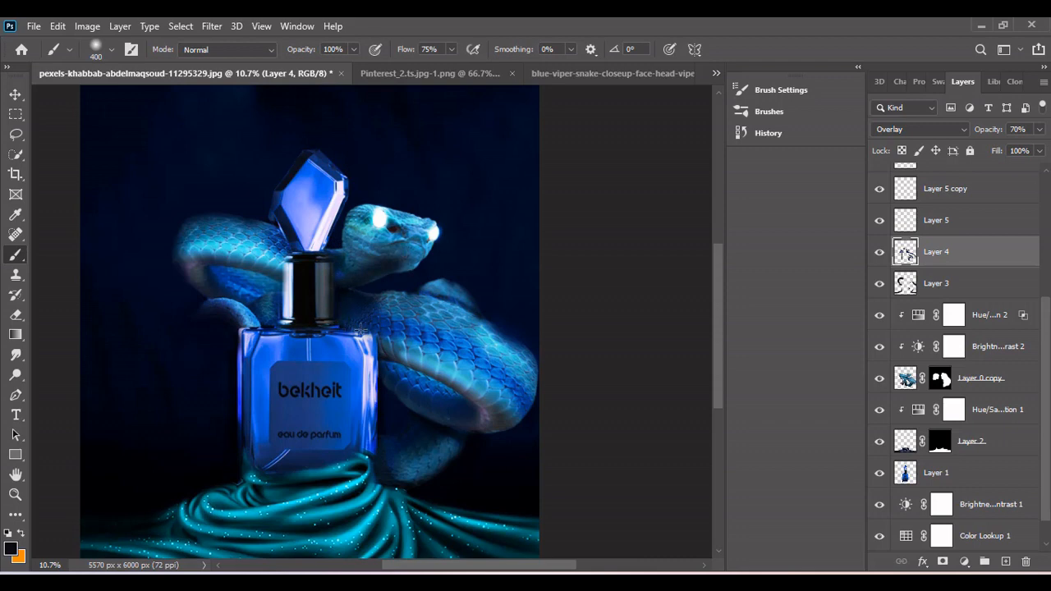